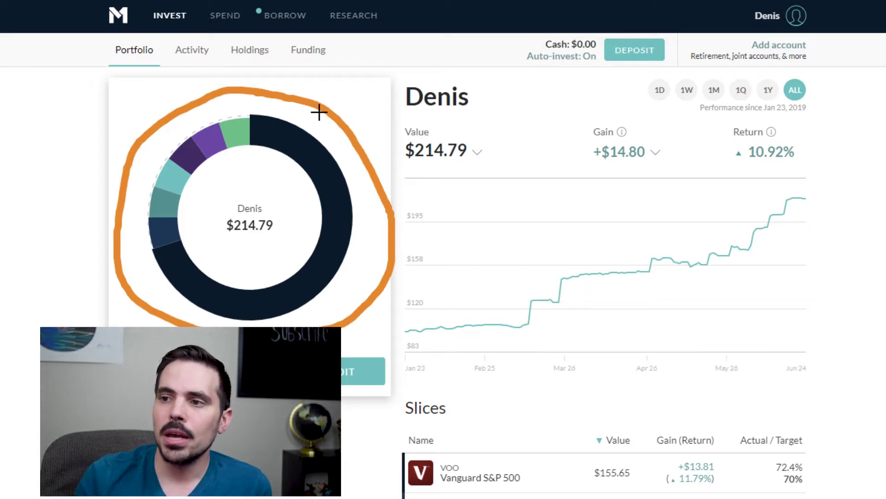
Step: Examine the portfolio pie's slices and the table listing every slice with its value, return and target
{"action": "mouse_move", "coordinate": [234, 121]}
{"action": "left_mouse_down"}
{"action": "mouse_move", "coordinate": [244, 142]}
{"action": "mouse_move", "coordinate": [203, 177]}
{"action": "mouse_move", "coordinate": [179, 226]}
{"action": "mouse_move", "coordinate": [185, 268]}
{"action": "mouse_move", "coordinate": [261, 293]}
{"action": "mouse_move", "coordinate": [329, 216]}
{"action": "mouse_move", "coordinate": [265, 135]}
{"action": "left_mouse_up"}
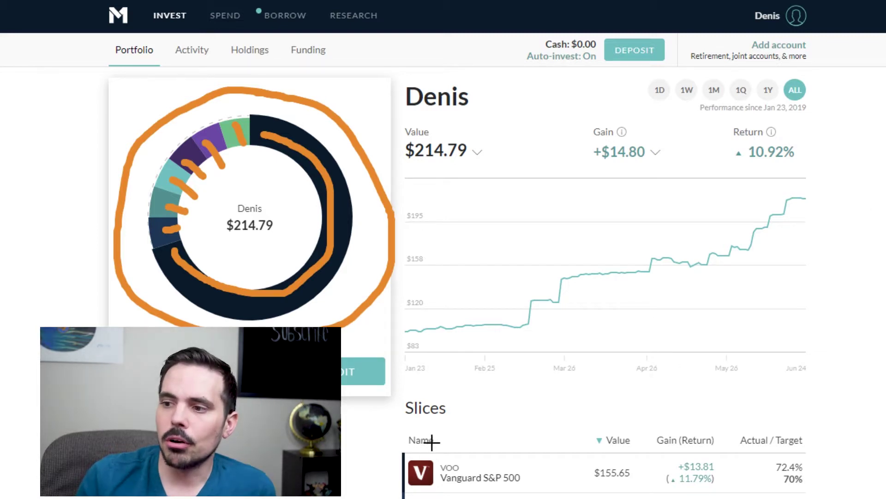
{"action": "key", "text": "Escape"}
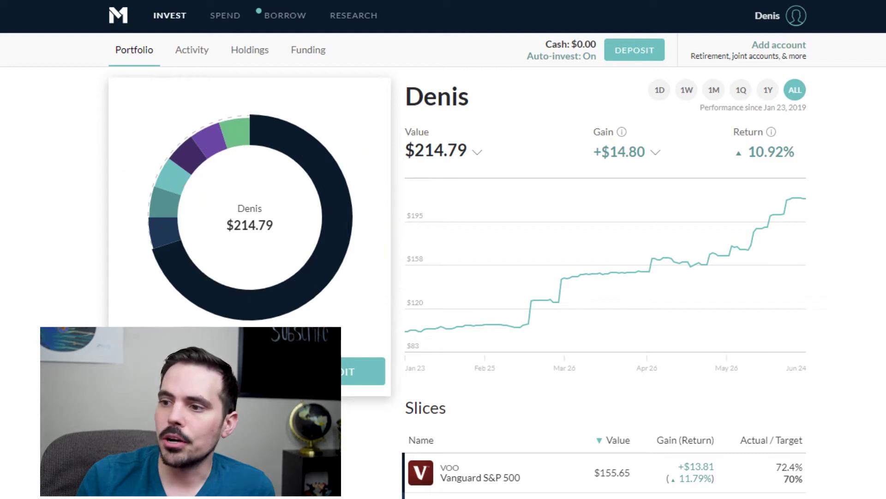
{"action": "mouse_move", "coordinate": [454, 390]}
{"action": "left_mouse_down"}
{"action": "mouse_move", "coordinate": [409, 439]}
{"action": "mouse_move", "coordinate": [372, 401]}
{"action": "left_mouse_up"}
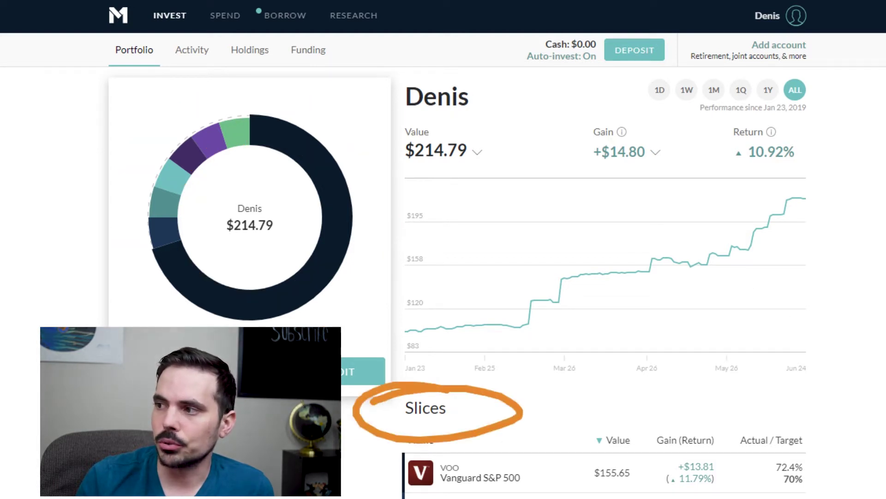
{"action": "key", "text": "Escape"}
{"action": "scroll", "coordinate": [651, 305], "scroll_direction": "down", "scroll_amount": 6}
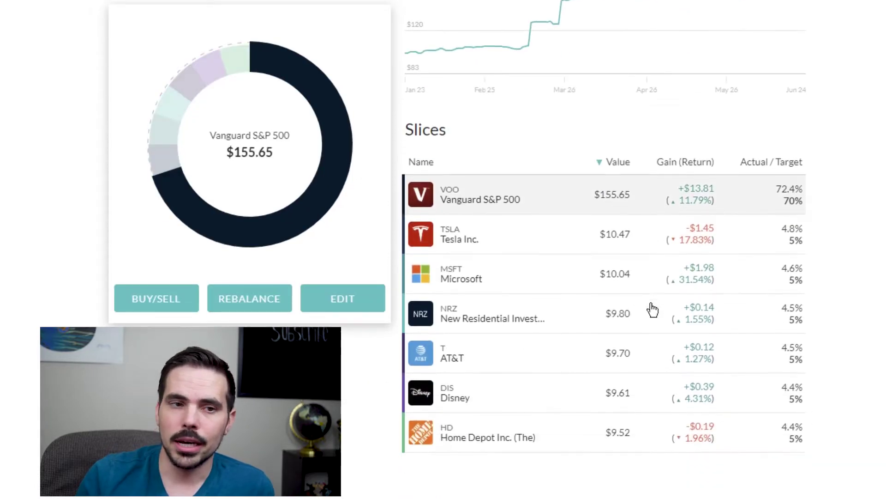
{"action": "scroll", "coordinate": [652, 309], "scroll_direction": "down", "scroll_amount": 2}
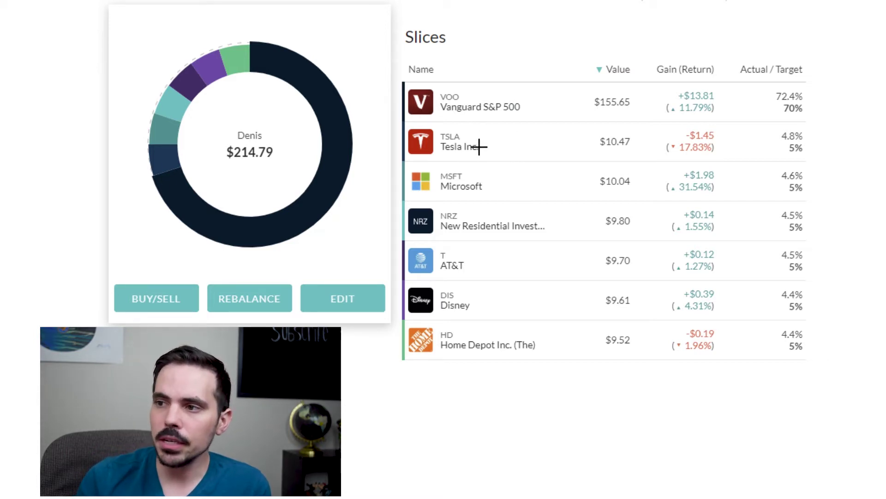
Step: Mark the six individual stocks in the slices table: Tesla, Microsoft, New Residential, AT&T, Disney and Home Depot
{"action": "left_click_drag", "start_coordinate": [487, 141], "coordinate": [539, 141]}
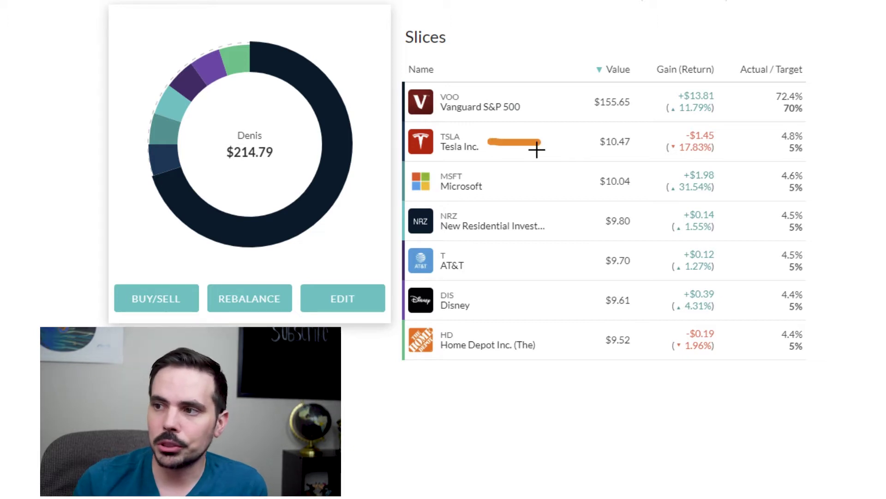
{"action": "left_click_drag", "start_coordinate": [496, 179], "coordinate": [539, 180]}
{"action": "left_click_drag", "start_coordinate": [502, 212], "coordinate": [529, 212]}
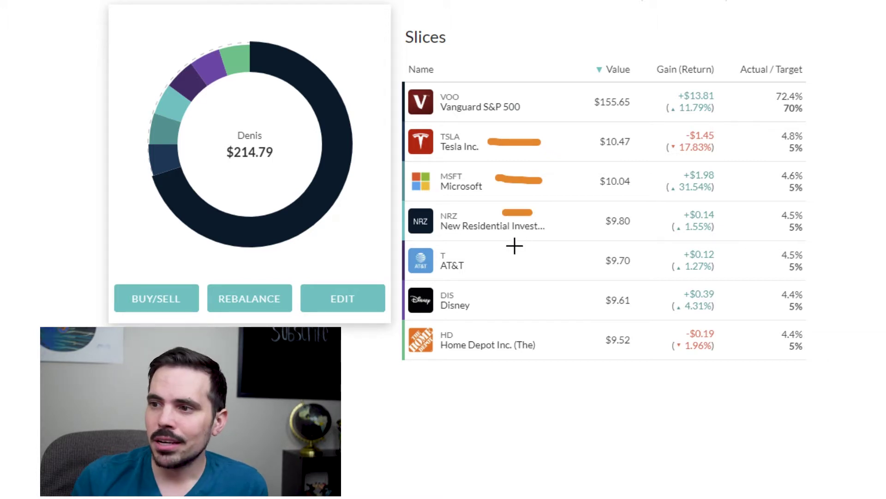
{"action": "left_click_drag", "start_coordinate": [480, 259], "coordinate": [519, 263]}
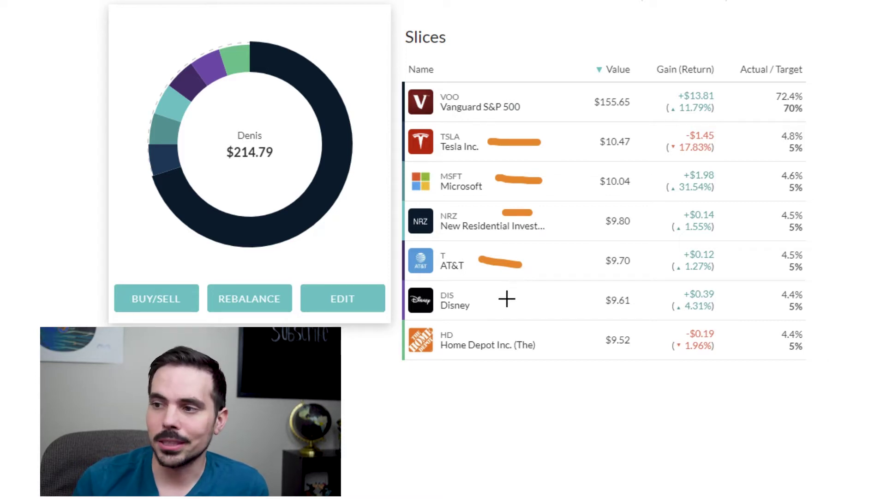
{"action": "left_click_drag", "start_coordinate": [486, 304], "coordinate": [524, 303]}
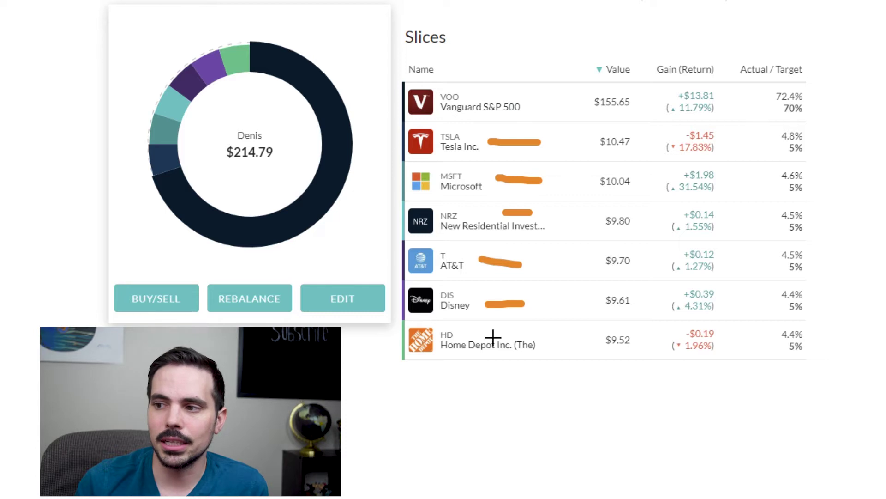
{"action": "left_click_drag", "start_coordinate": [493, 337], "coordinate": [535, 337]}
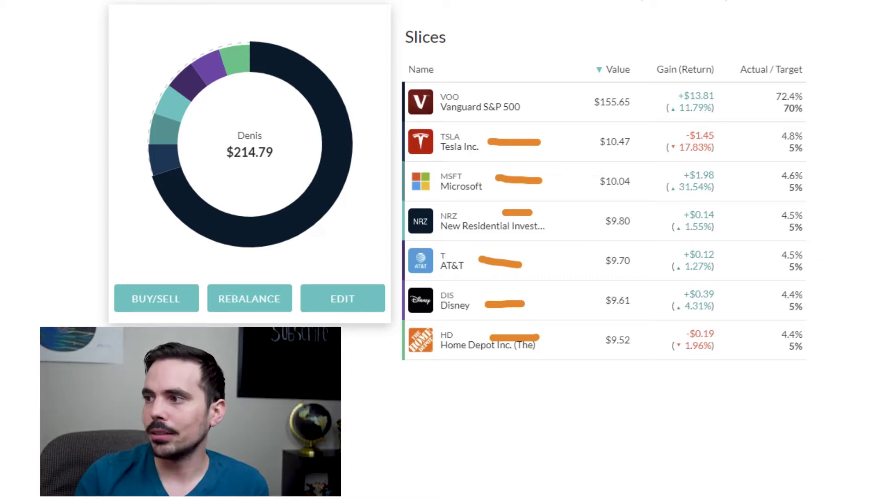
Step: Circle the Research heading at the head of the portfolio page, clear the mark and open the Research section
{"action": "scroll", "coordinate": [370, 442], "scroll_direction": "up", "scroll_amount": 4}
{"action": "scroll", "coordinate": [369, 442], "scroll_direction": "up", "scroll_amount": 4}
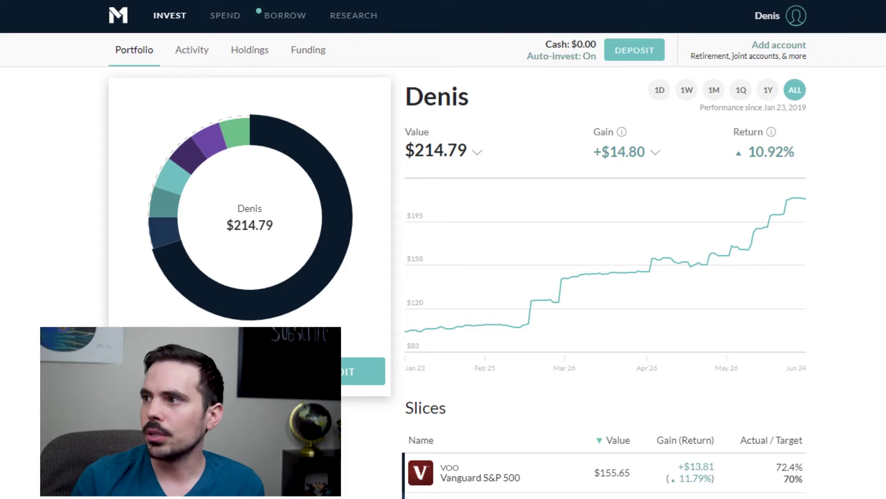
{"action": "mouse_move", "coordinate": [329, 4]}
{"action": "left_mouse_down"}
{"action": "mouse_move", "coordinate": [362, 34]}
{"action": "mouse_move", "coordinate": [404, 9]}
{"action": "mouse_move", "coordinate": [336, 2]}
{"action": "left_mouse_up"}
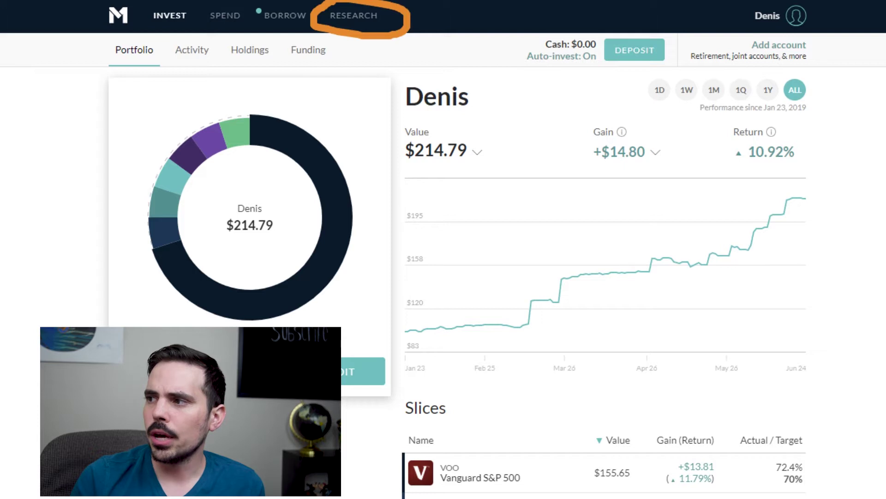
{"action": "key", "text": "Escape"}
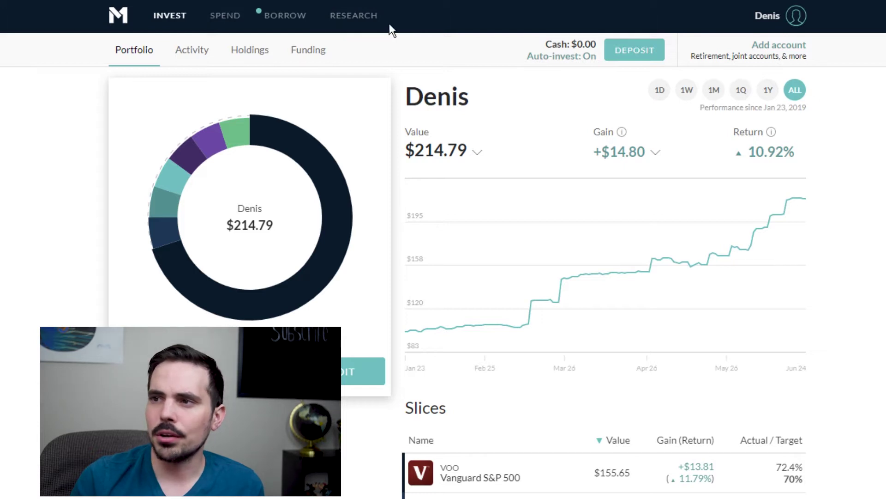
{"action": "left_click", "coordinate": [359, 22]}
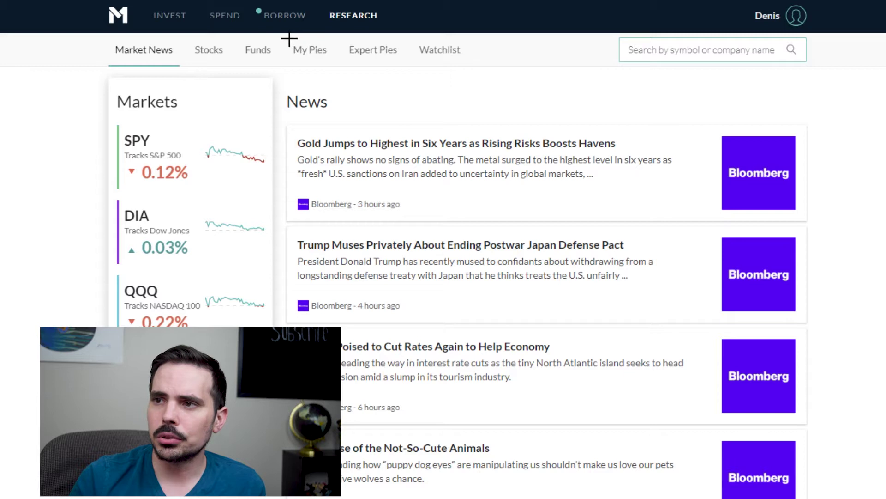
Step: Mark the Market News, Stocks, Funds and My Pies headings, clear the marks and open My Pies
{"action": "left_click_drag", "start_coordinate": [113, 53], "coordinate": [269, 63]}
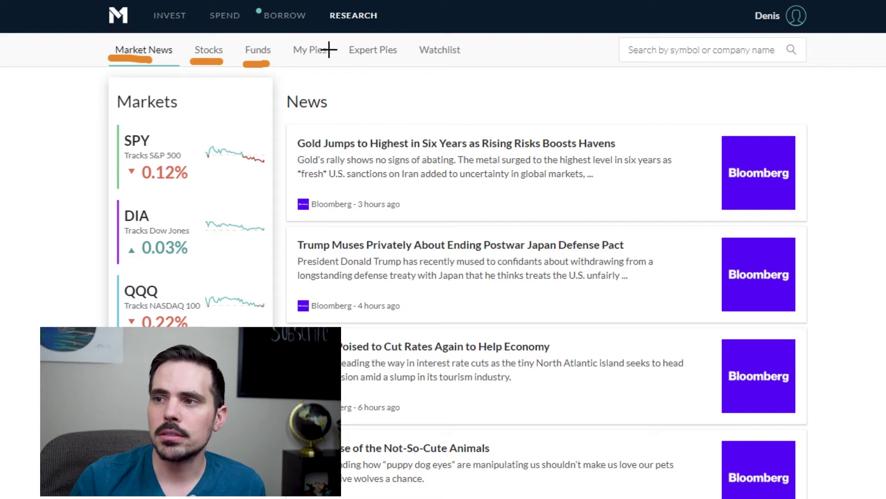
{"action": "mouse_move", "coordinate": [283, 39]}
{"action": "left_mouse_down"}
{"action": "mouse_move", "coordinate": [287, 69]}
{"action": "mouse_move", "coordinate": [340, 62]}
{"action": "mouse_move", "coordinate": [317, 41]}
{"action": "mouse_move", "coordinate": [287, 41]}
{"action": "left_mouse_up"}
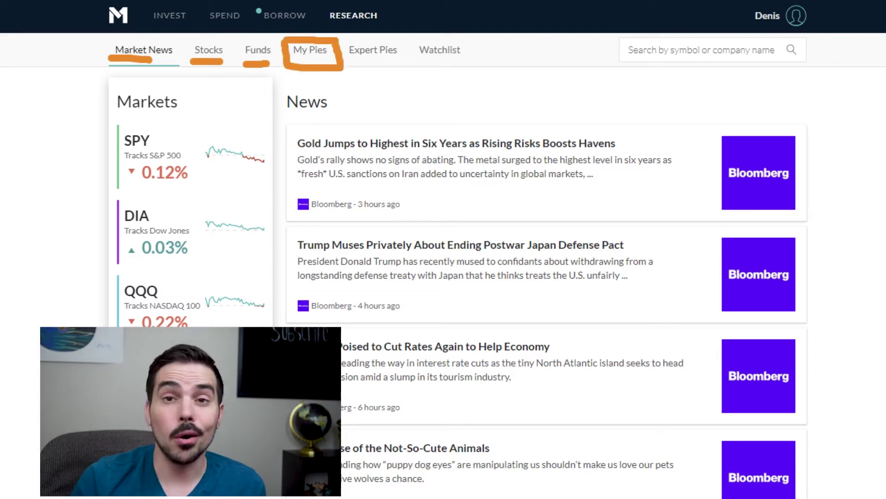
{"action": "key", "text": "Escape"}
{"action": "left_click", "coordinate": [314, 50]}
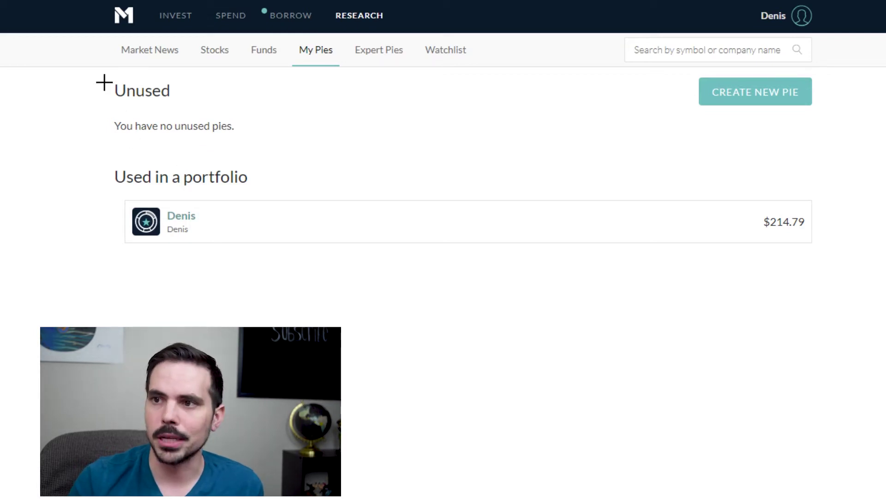
Step: Mark the unused pies and the pie used in a portfolio, and start creating a new pie
{"action": "mouse_move", "coordinate": [105, 75]}
{"action": "left_mouse_down"}
{"action": "mouse_move", "coordinate": [95, 116]}
{"action": "mouse_move", "coordinate": [140, 146]}
{"action": "mouse_move", "coordinate": [293, 146]}
{"action": "mouse_move", "coordinate": [225, 81]}
{"action": "mouse_move", "coordinate": [119, 72]}
{"action": "left_mouse_up"}
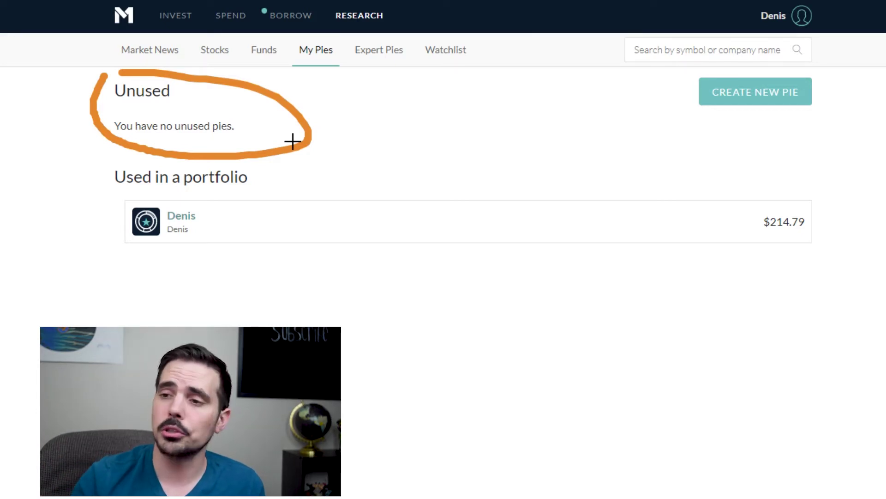
{"action": "mouse_move", "coordinate": [121, 162]}
{"action": "left_mouse_down"}
{"action": "mouse_move", "coordinate": [90, 170]}
{"action": "mouse_move", "coordinate": [86, 211]}
{"action": "left_mouse_up"}
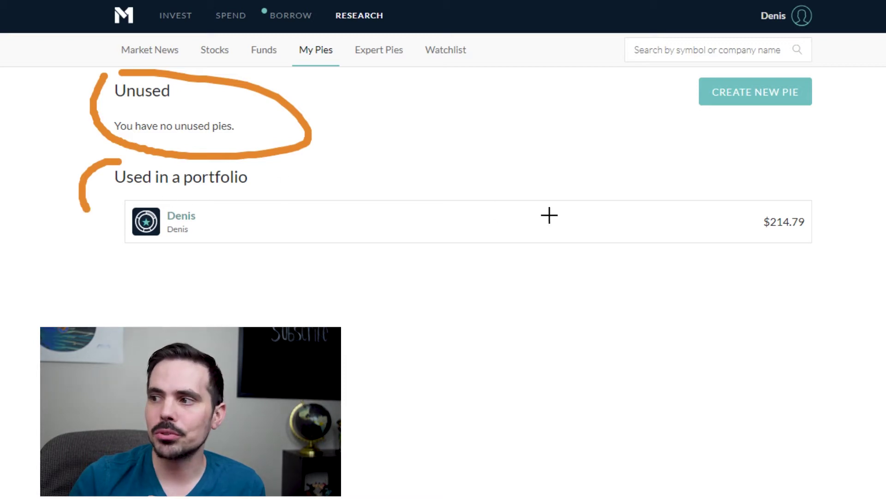
{"action": "mouse_move", "coordinate": [134, 198]}
{"action": "left_mouse_down"}
{"action": "mouse_move", "coordinate": [111, 218]}
{"action": "mouse_move", "coordinate": [226, 213]}
{"action": "mouse_move", "coordinate": [142, 194]}
{"action": "left_mouse_up"}
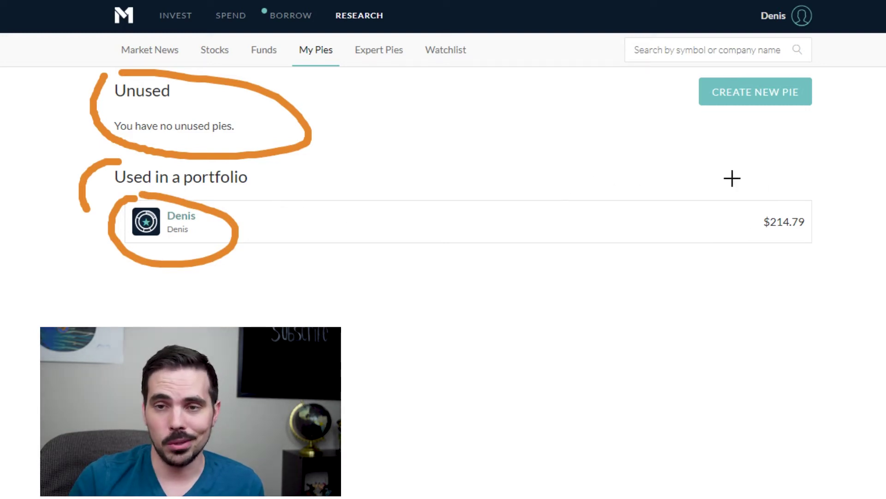
{"action": "key", "text": "Escape"}
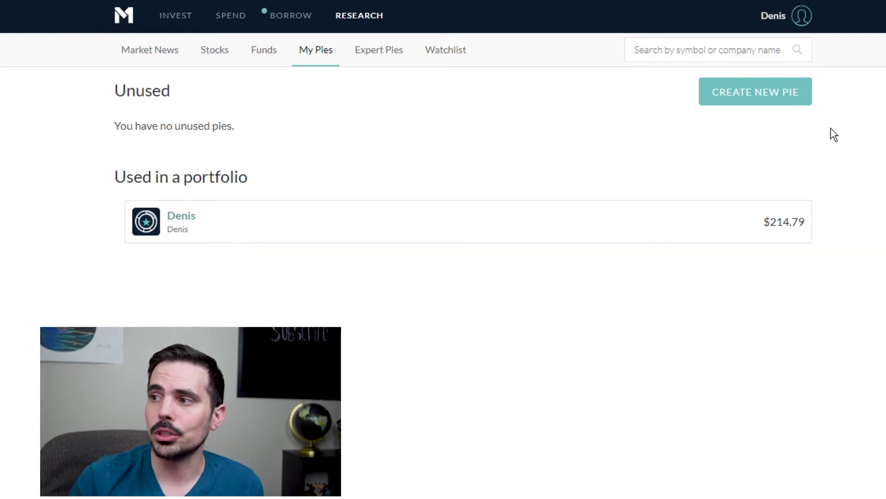
{"action": "mouse_move", "coordinate": [879, 189]}
{"action": "left_mouse_down"}
{"action": "mouse_move", "coordinate": [815, 135]}
{"action": "mouse_move", "coordinate": [816, 119]}
{"action": "mouse_move", "coordinate": [832, 137]}
{"action": "left_mouse_up"}
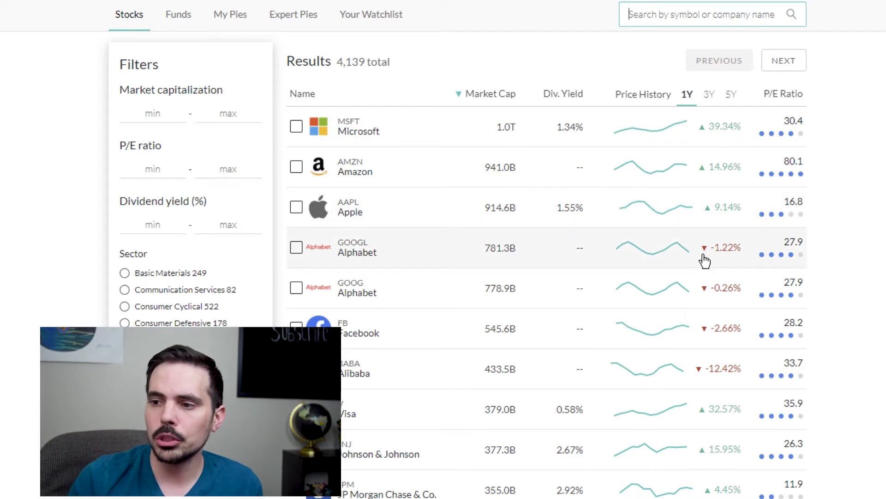
Step: Select Microsoft and AT&T from the stock results for the new pie
{"action": "scroll", "coordinate": [705, 261], "scroll_direction": "down", "scroll_amount": 2}
{"action": "scroll", "coordinate": [687, 265], "scroll_direction": "up", "scroll_amount": 2}
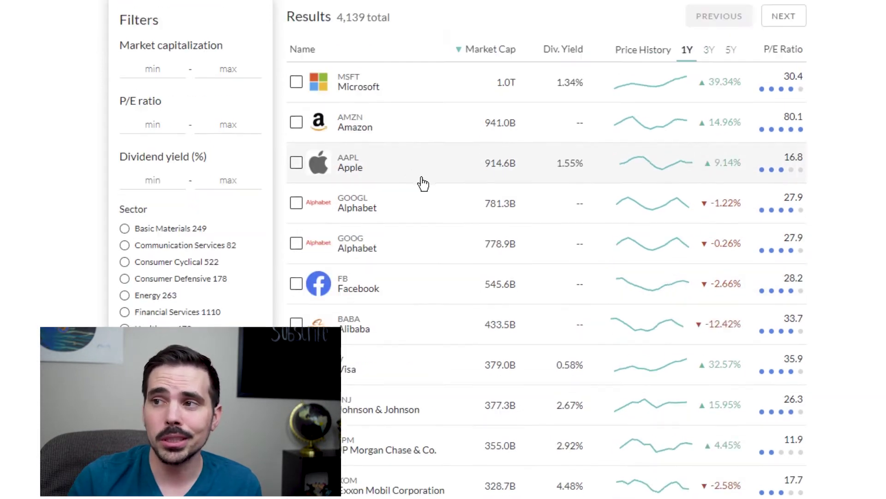
{"action": "left_click", "coordinate": [295, 133]}
{"action": "scroll", "coordinate": [558, 329], "scroll_direction": "down", "scroll_amount": 6}
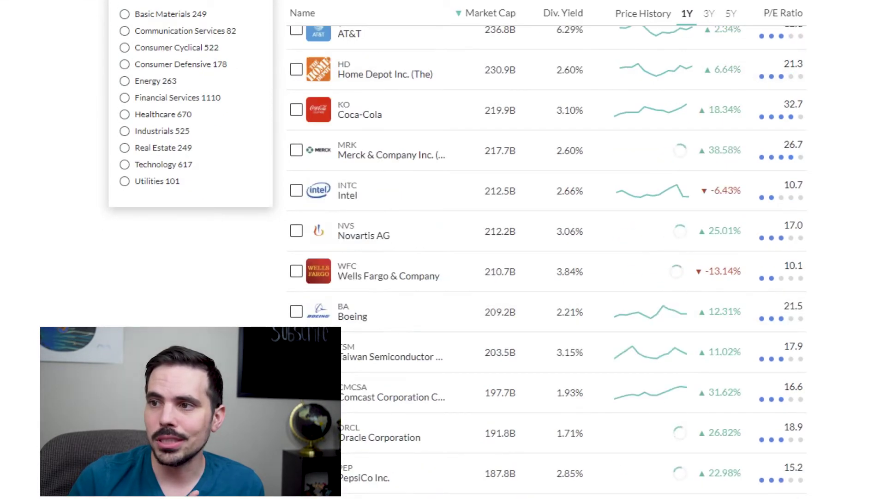
{"action": "scroll", "coordinate": [295, 300], "scroll_direction": "up", "scroll_amount": 6}
{"action": "left_click", "coordinate": [296, 288]}
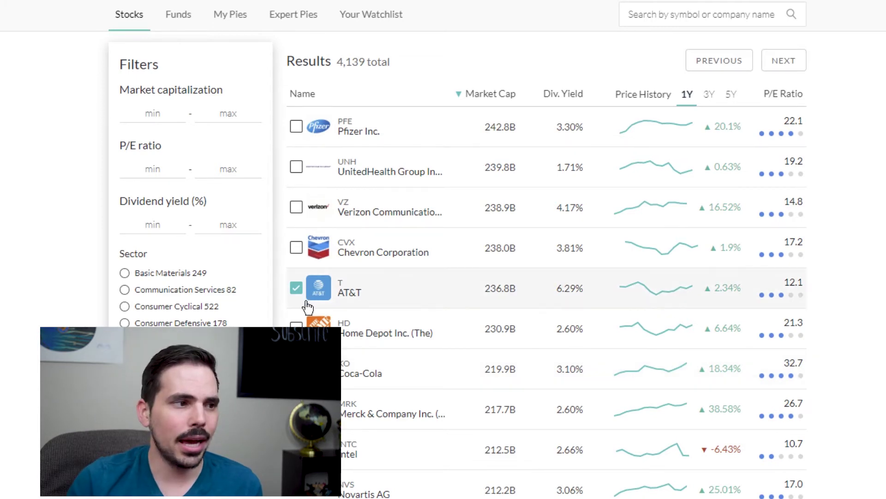
Step: Browse the remaining stock results and add the selected stocks to the new pie
{"action": "scroll", "coordinate": [736, 340], "scroll_direction": "down", "scroll_amount": 6}
{"action": "scroll", "coordinate": [737, 342], "scroll_direction": "up", "scroll_amount": 2}
{"action": "scroll", "coordinate": [737, 344], "scroll_direction": "up", "scroll_amount": 4}
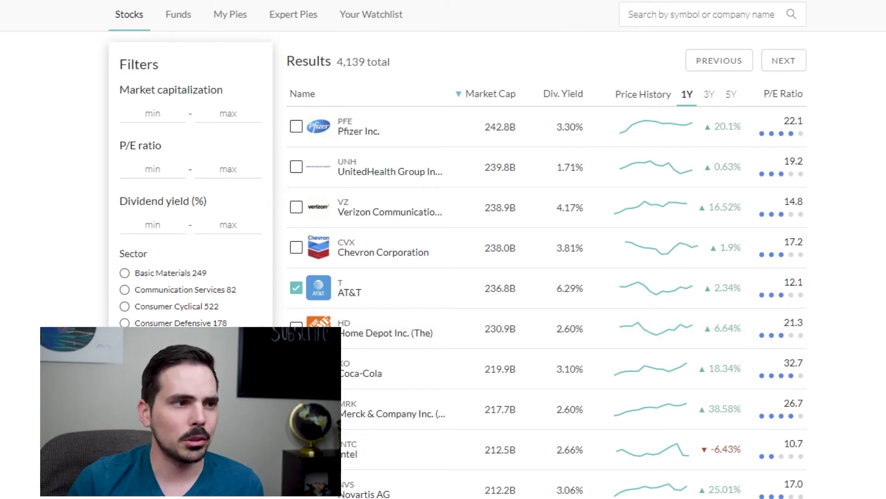
{"action": "scroll", "coordinate": [535, 249], "scroll_direction": "down", "scroll_amount": 5}
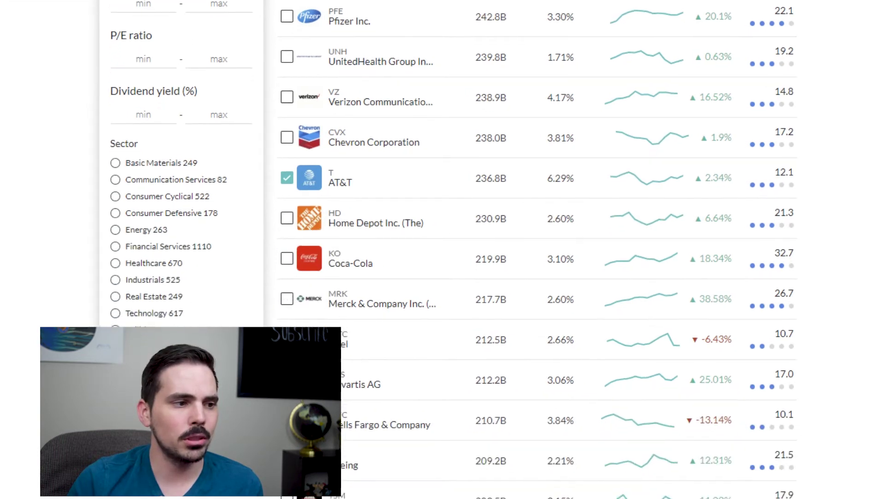
{"action": "scroll", "coordinate": [535, 250], "scroll_direction": "down", "scroll_amount": 3}
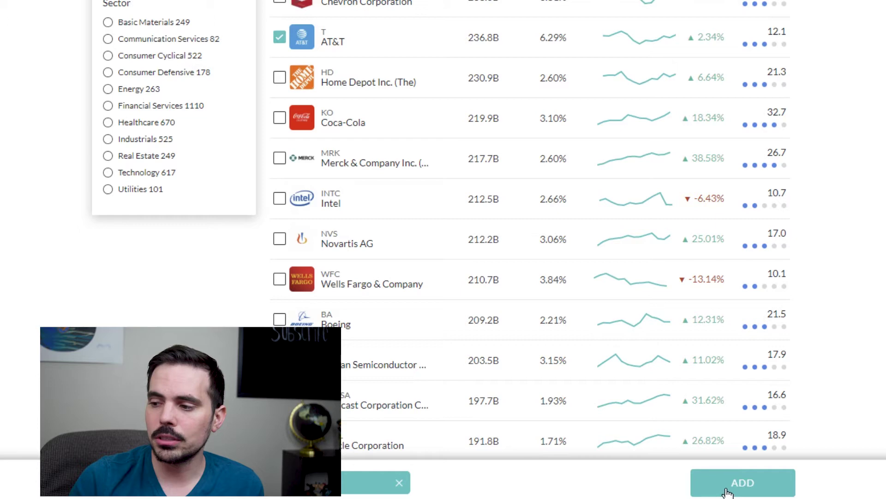
{"action": "left_click", "coordinate": [742, 483]}
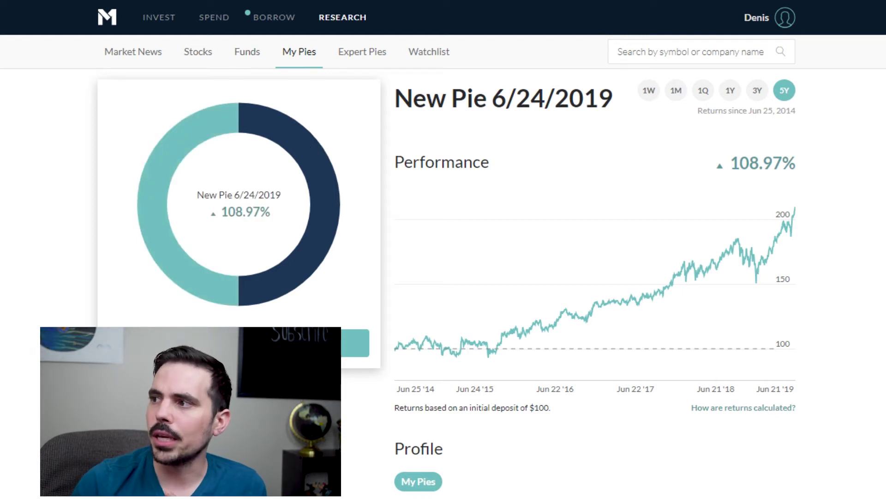
Step: Examine the new pie's name, its two halves, and its profile and slice targets
{"action": "left_click_drag", "start_coordinate": [383, 123], "coordinate": [614, 116]}
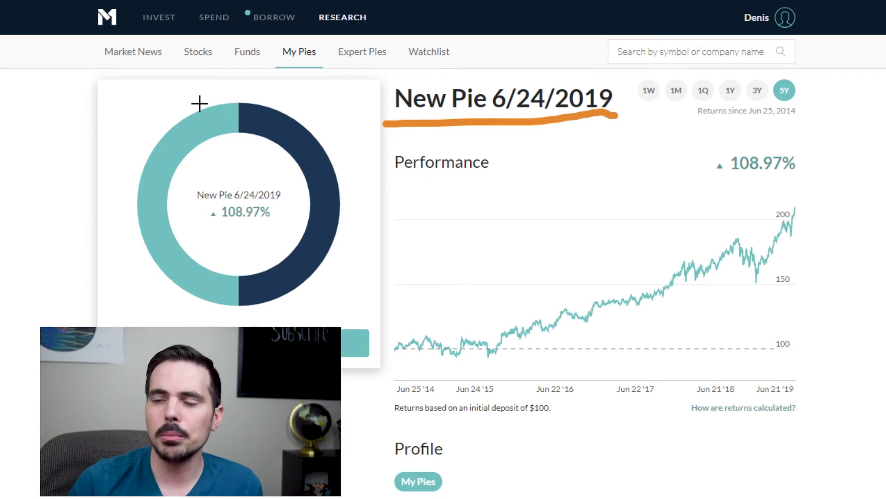
{"action": "left_click_drag", "start_coordinate": [139, 108], "coordinate": [172, 133]}
{"action": "left_click_drag", "start_coordinate": [322, 104], "coordinate": [299, 139]}
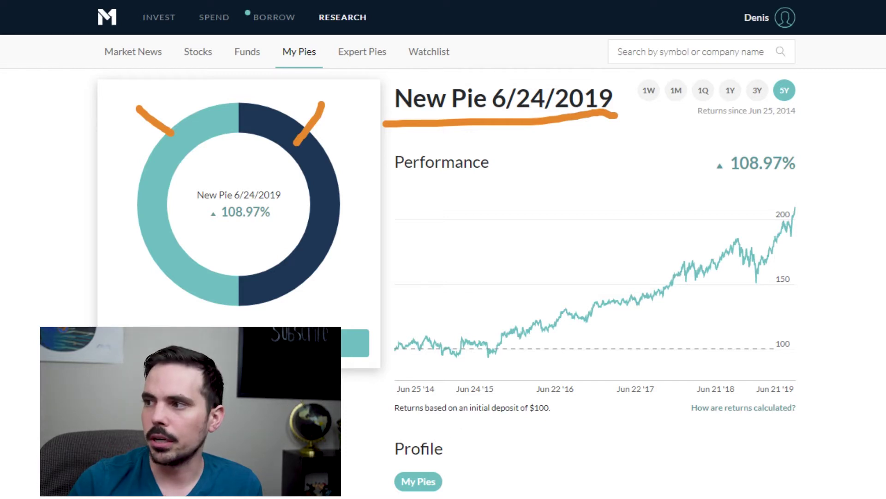
{"action": "key", "text": "Escape"}
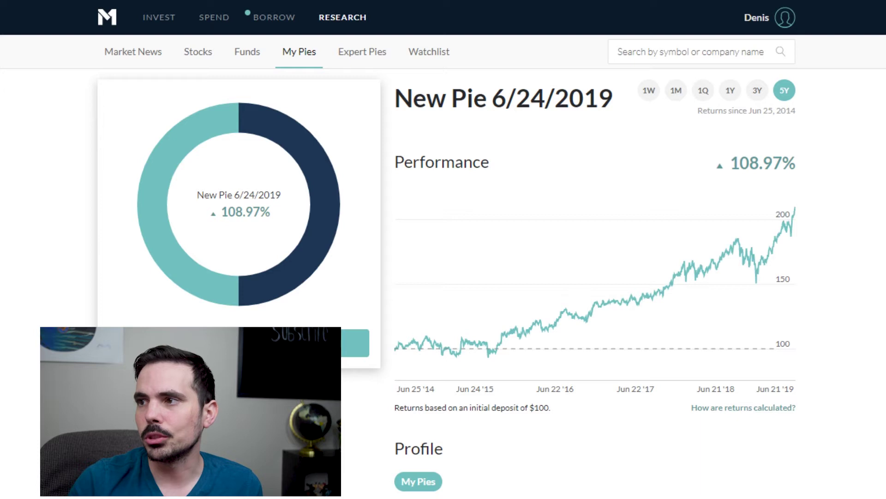
{"action": "scroll", "coordinate": [443, 249], "scroll_direction": "down", "scroll_amount": 5}
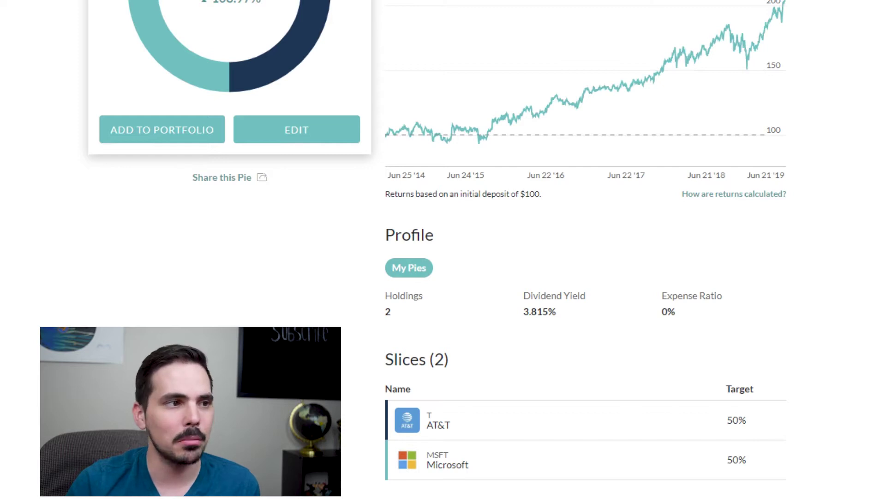
{"action": "scroll", "coordinate": [443, 250], "scroll_direction": "up", "scroll_amount": 5}
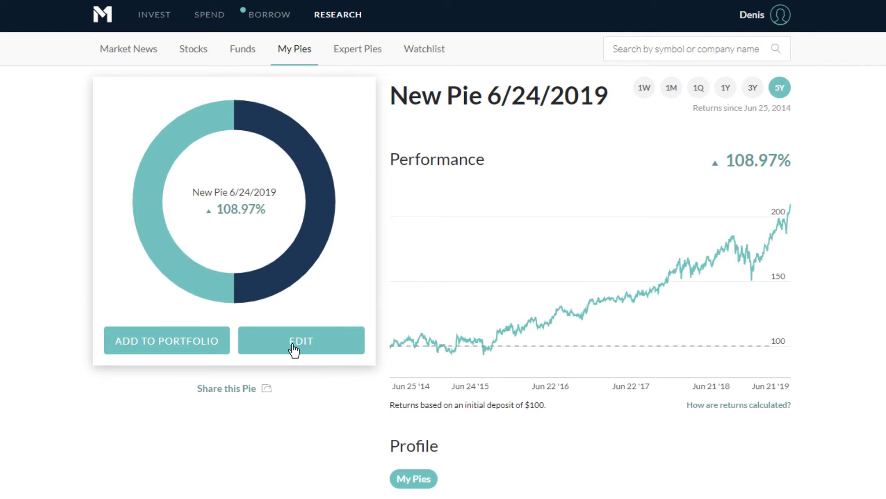
Step: Open the new pie for editing and rename it Tech
{"action": "left_click", "coordinate": [294, 350]}
{"action": "left_click", "coordinate": [468, 324]}
{"action": "key", "text": "ctrl+a"}
{"action": "type", "text": "Tec"}
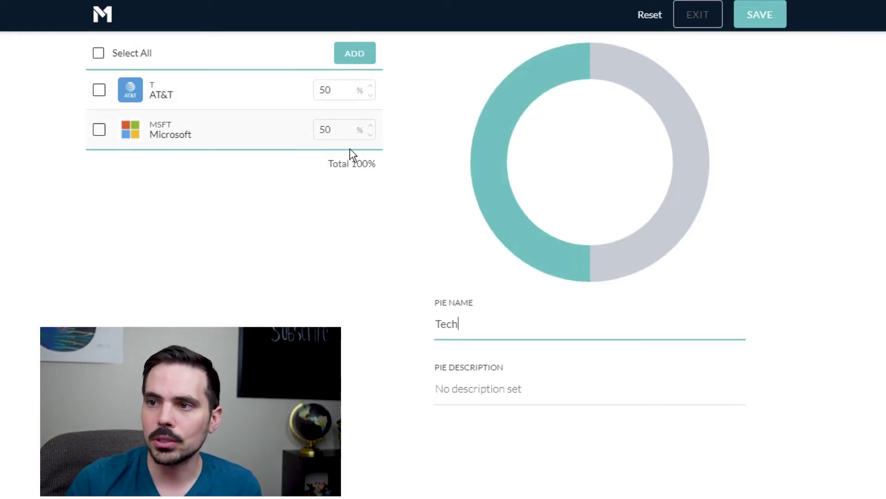
Step: Save the renamed Tech pie and start adding it to the portfolio
{"action": "left_click", "coordinate": [764, 17]}
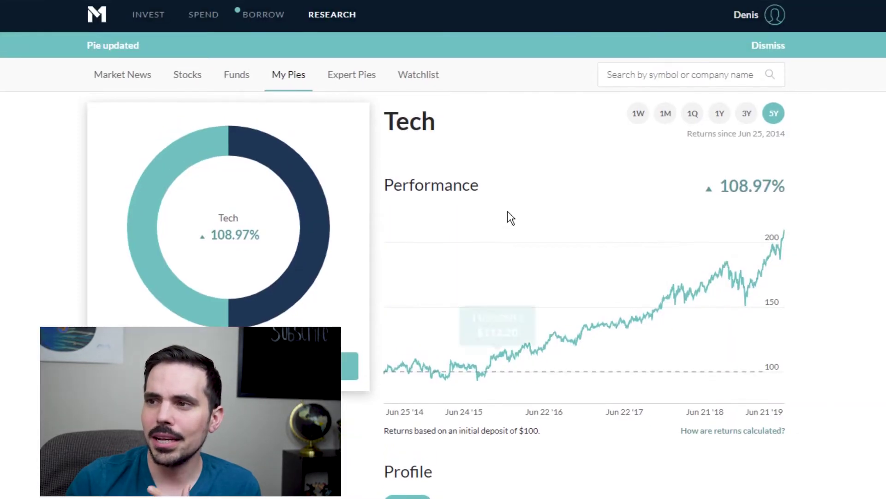
{"action": "left_click_drag", "start_coordinate": [436, 123], "coordinate": [397, 123]}
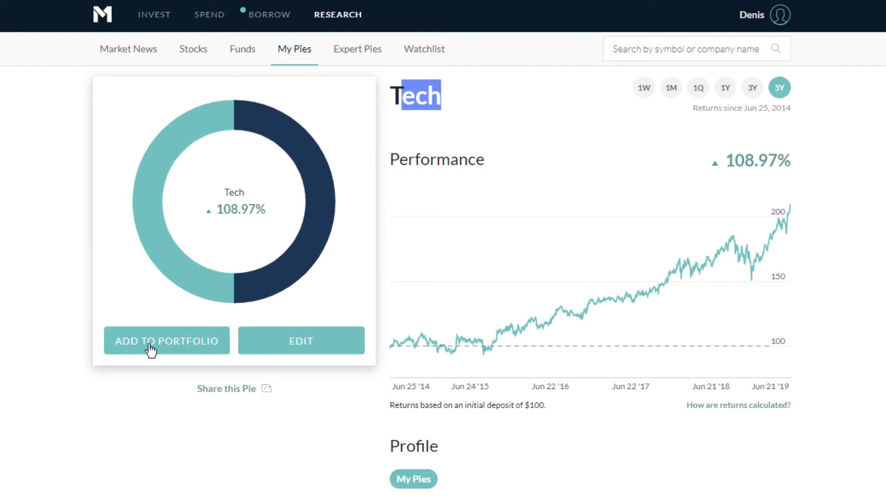
{"action": "left_click", "coordinate": [151, 350]}
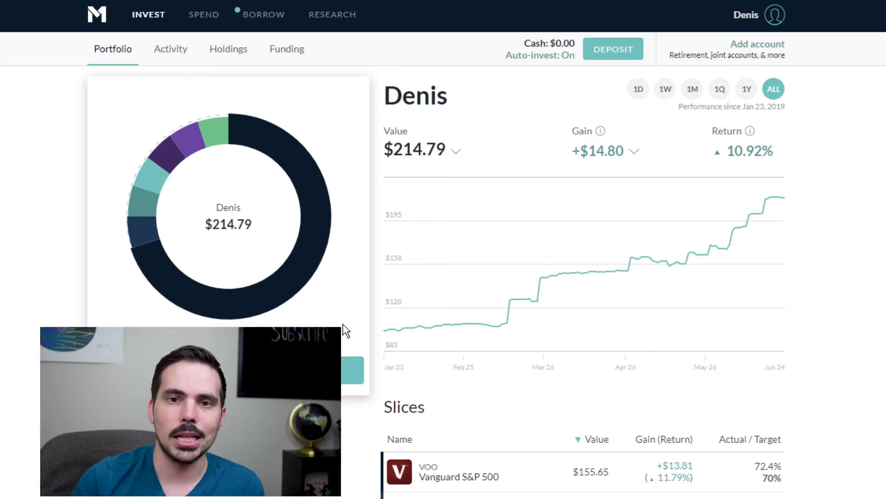
Step: Go to the list of own pies and add the unused Tech pie to the portfolio as a slice
{"action": "left_click", "coordinate": [336, 15]}
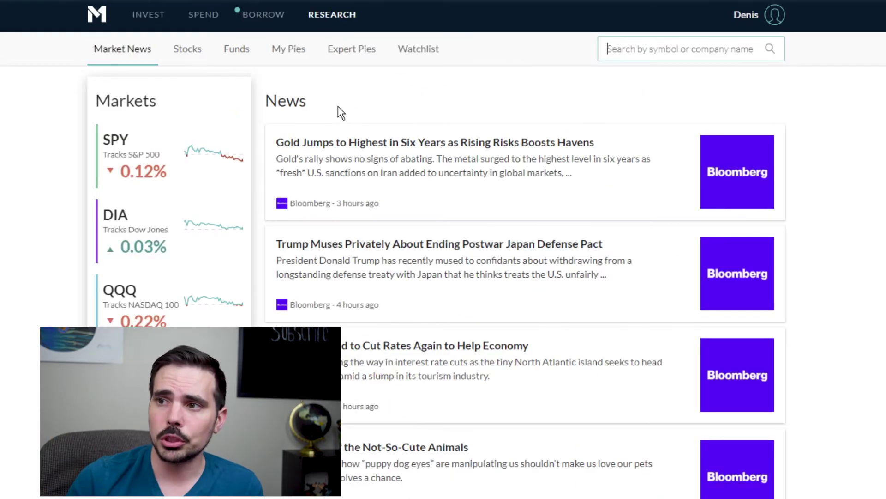
{"action": "left_click", "coordinate": [289, 51]}
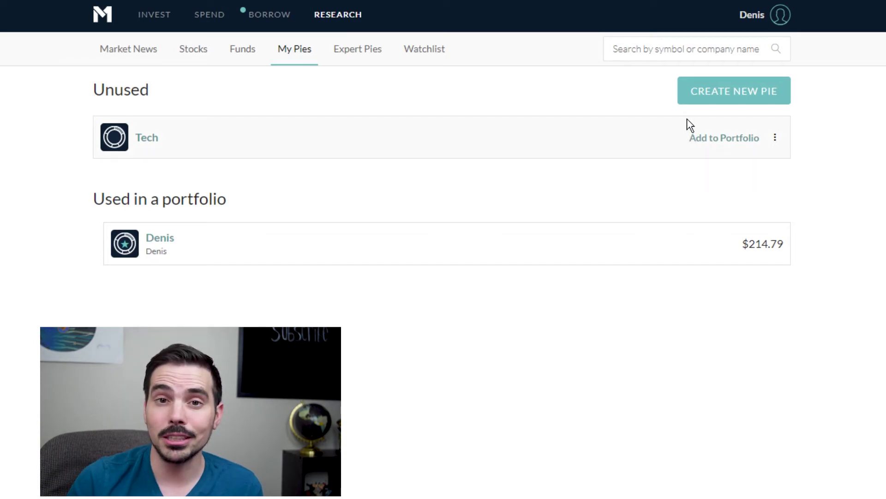
{"action": "left_click", "coordinate": [735, 140]}
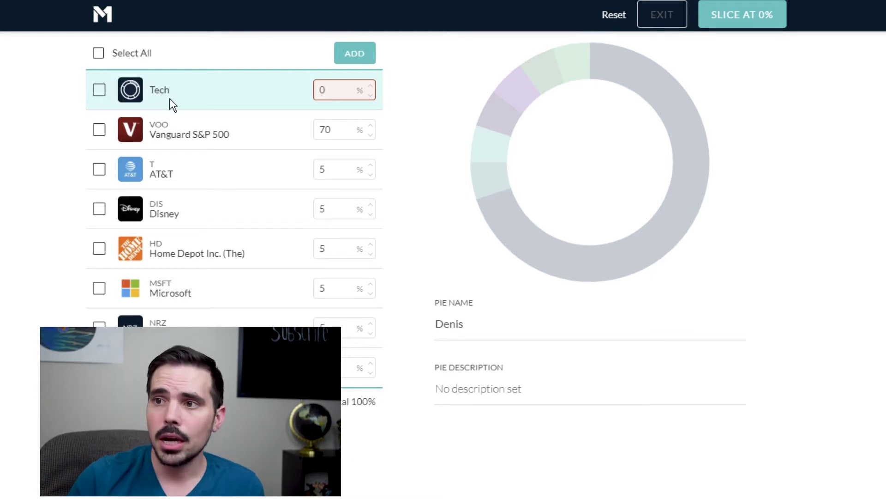
Step: Set the Tech slice's target allocation to 10%
{"action": "left_click", "coordinate": [371, 87]}
{"action": "left_click", "coordinate": [371, 86]}
{"action": "left_click", "coordinate": [371, 87]}
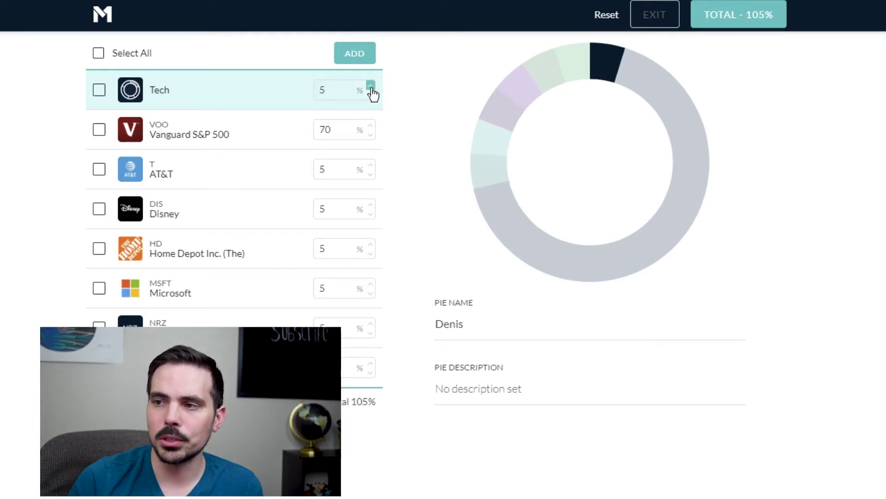
{"action": "left_click", "coordinate": [370, 87]}
{"action": "left_click", "coordinate": [371, 87]}
{"action": "left_click", "coordinate": [370, 87]}
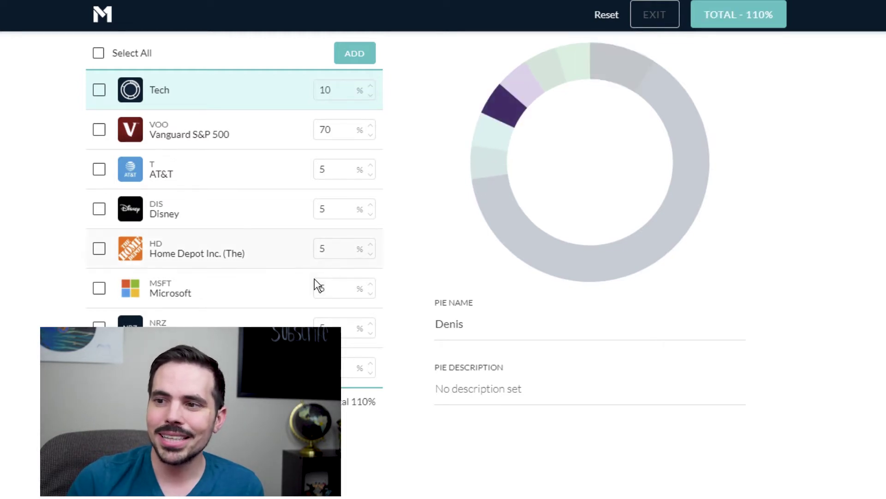
Step: Reduce the individual AT&T and Microsoft slices to 0% and try to save the portfolio pie
{"action": "left_click", "coordinate": [371, 174]}
{"action": "left_click", "coordinate": [371, 174]}
{"action": "left_click", "coordinate": [371, 174]}
{"action": "left_click", "coordinate": [371, 174]}
{"action": "left_click", "coordinate": [371, 175]}
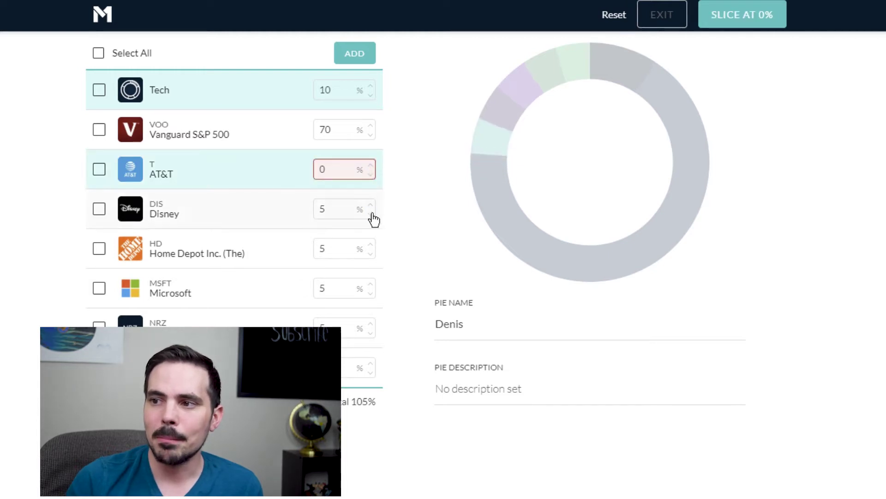
{"action": "left_click", "coordinate": [371, 294]}
{"action": "left_click", "coordinate": [370, 293]}
{"action": "left_click", "coordinate": [371, 294]}
{"action": "left_click", "coordinate": [370, 294]}
{"action": "left_click", "coordinate": [371, 293]}
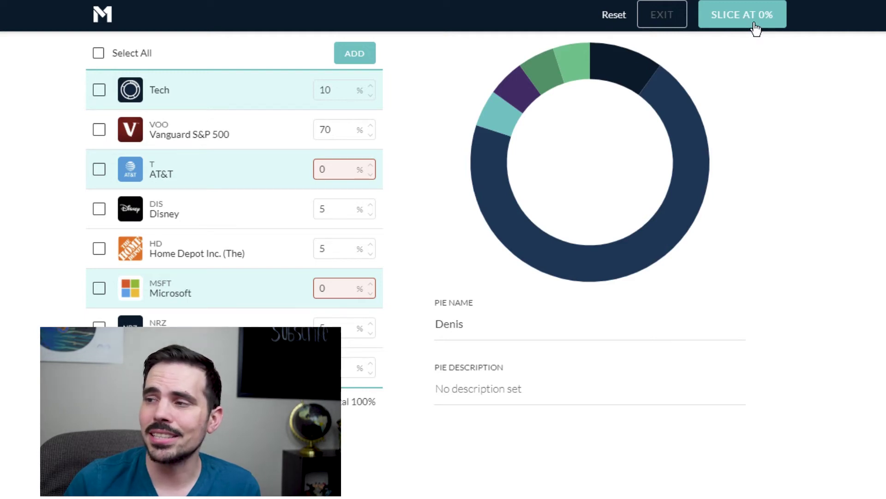
{"action": "left_click", "coordinate": [755, 27]}
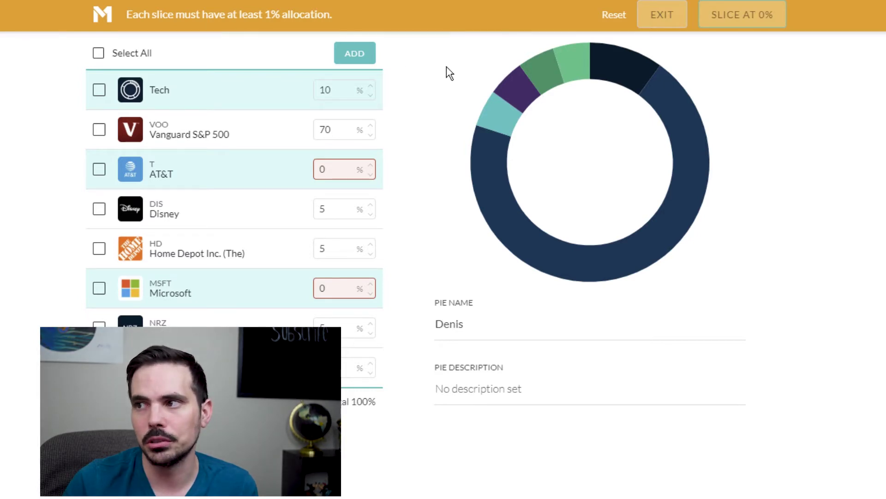
Step: Remove the individual AT&T and Microsoft slices from the portfolio pie, then save and confirm the changes
{"action": "left_click", "coordinate": [99, 169]}
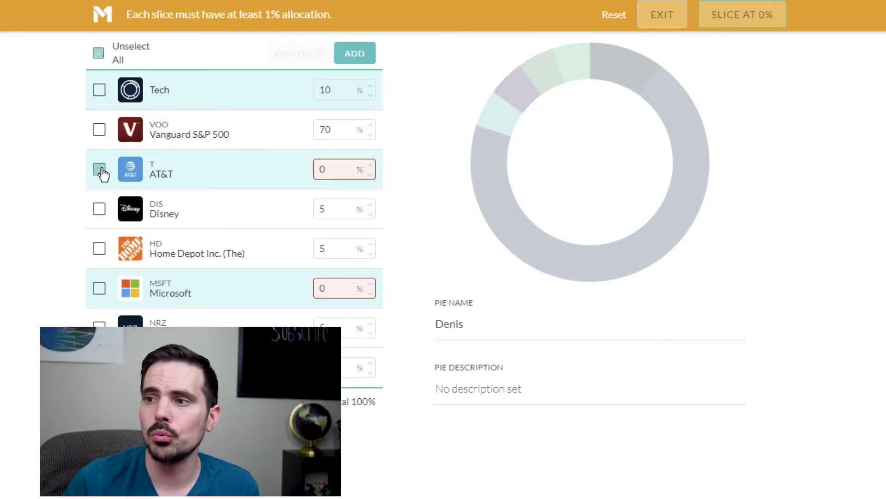
{"action": "left_click", "coordinate": [99, 288]}
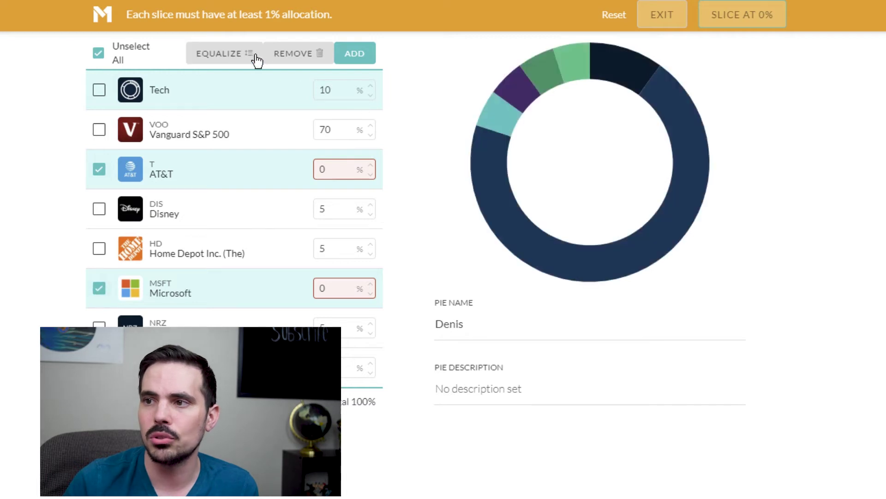
{"action": "left_click", "coordinate": [308, 59]}
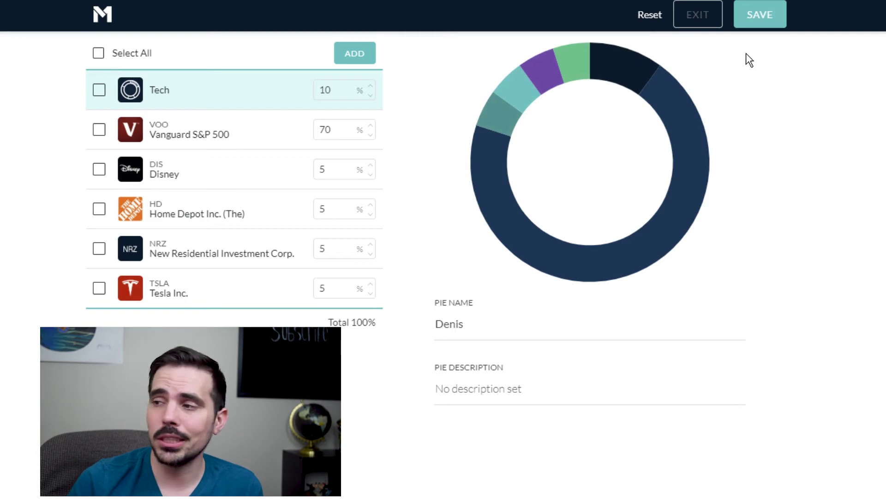
{"action": "left_click", "coordinate": [769, 23]}
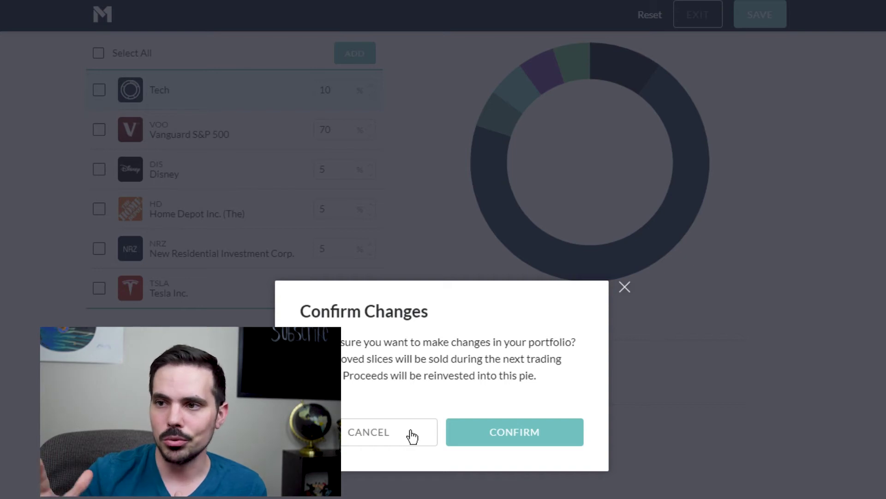
{"action": "left_click", "coordinate": [525, 440]}
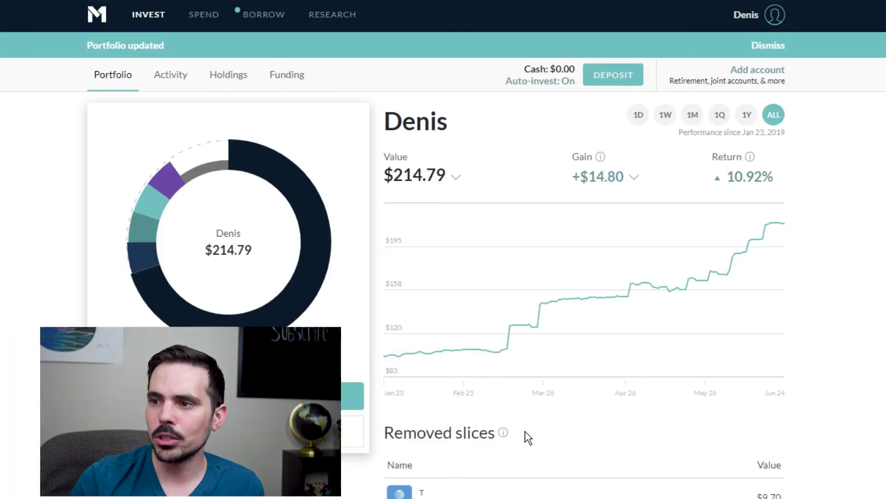
Step: Review the updated portfolio chart, the removed slices, and the value and target of each remaining slice
{"action": "scroll", "coordinate": [692, 368], "scroll_direction": "down", "scroll_amount": 2}
{"action": "scroll", "coordinate": [790, 319], "scroll_direction": "up", "scroll_amount": 2}
{"action": "mouse_move", "coordinate": [177, 178]}
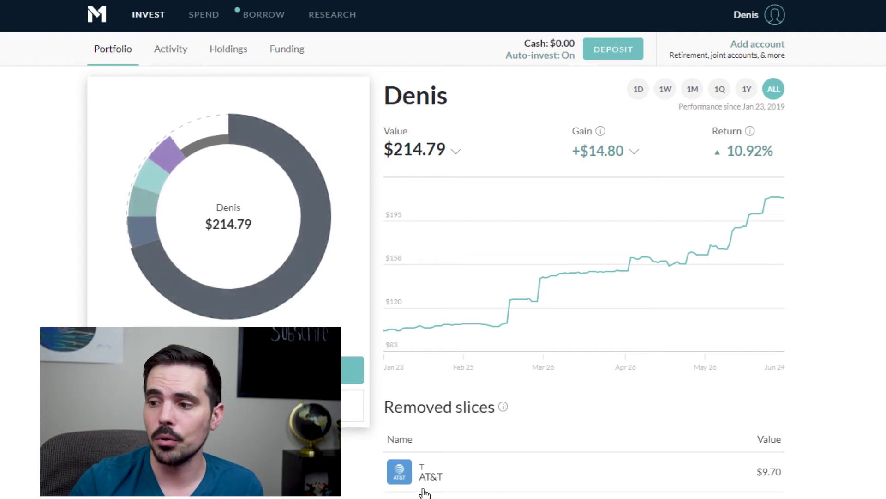
{"action": "scroll", "coordinate": [493, 480], "scroll_direction": "down", "scroll_amount": 2}
{"action": "scroll", "coordinate": [435, 353], "scroll_direction": "down", "scroll_amount": 6}
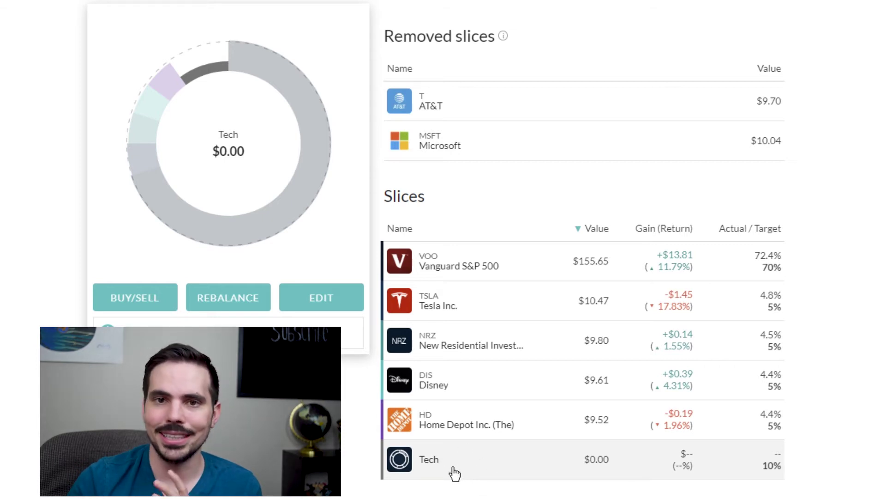
Step: Open the Tech slice in the portfolio and examine its AT&T and Microsoft targets
{"action": "left_click", "coordinate": [453, 473]}
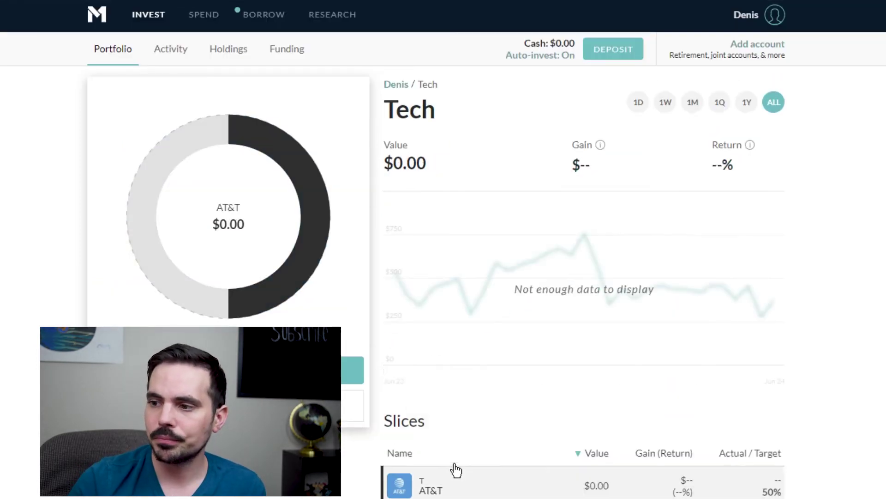
{"action": "scroll", "coordinate": [456, 470], "scroll_direction": "down", "scroll_amount": 2}
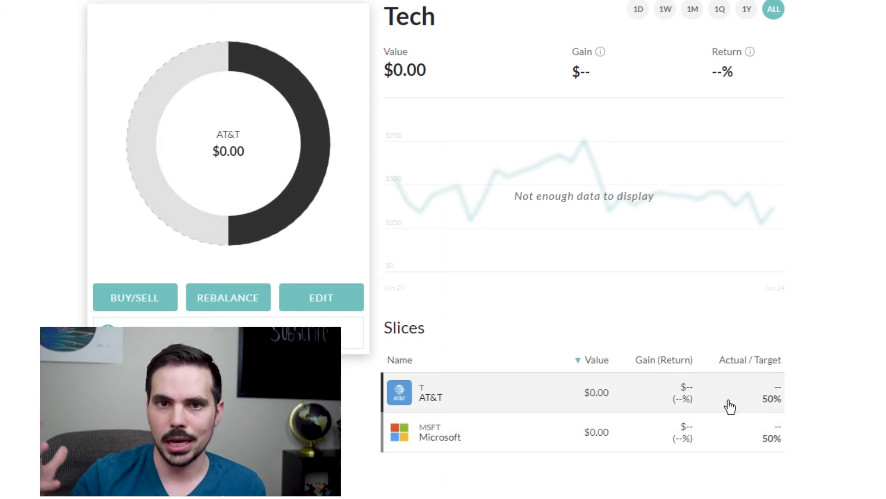
{"action": "scroll", "coordinate": [730, 406], "scroll_direction": "up", "scroll_amount": 2}
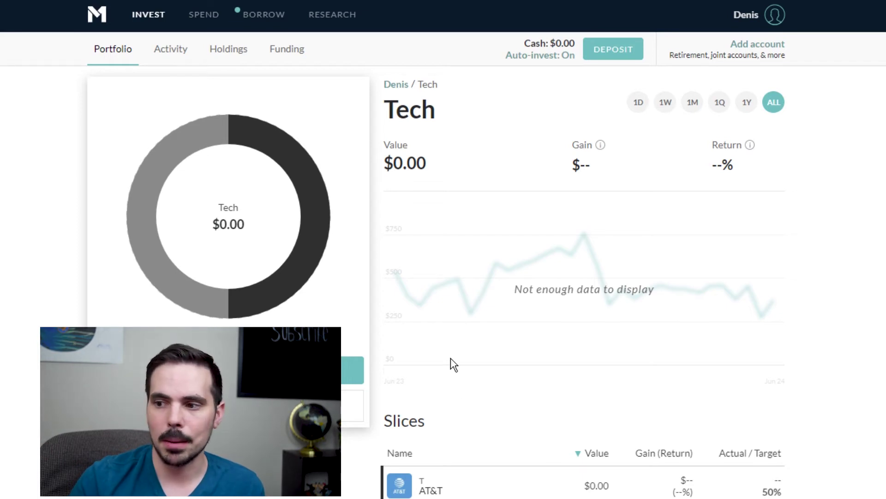
Step: Return to the main portfolio and look over its removed slices and the individual stocks still held
{"action": "left_click", "coordinate": [110, 59]}
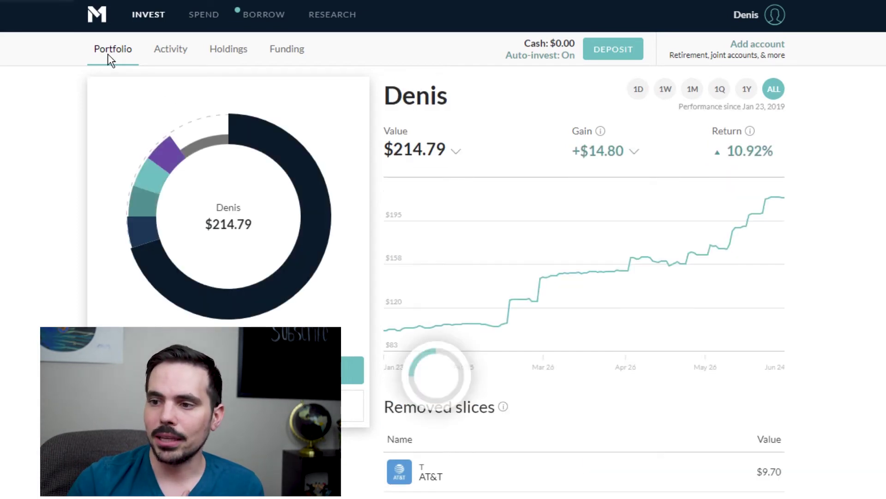
{"action": "scroll", "coordinate": [732, 466], "scroll_direction": "down", "scroll_amount": 6}
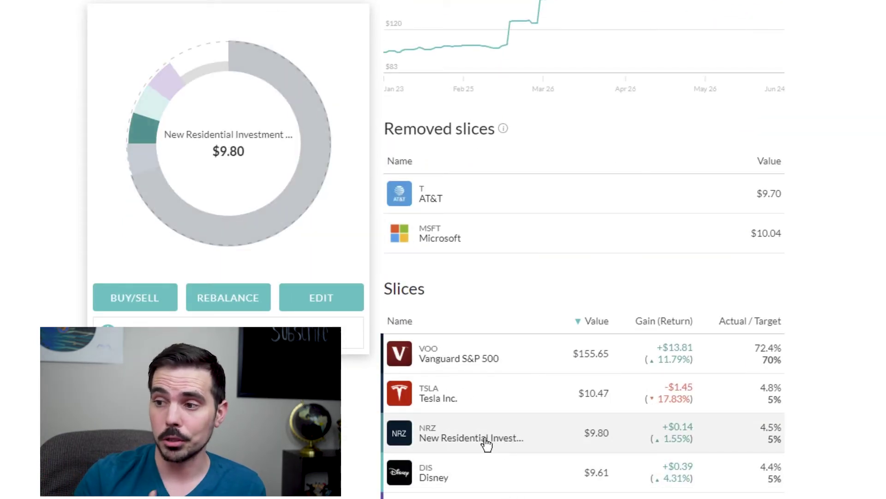
{"action": "scroll", "coordinate": [467, 404], "scroll_direction": "up", "scroll_amount": 6}
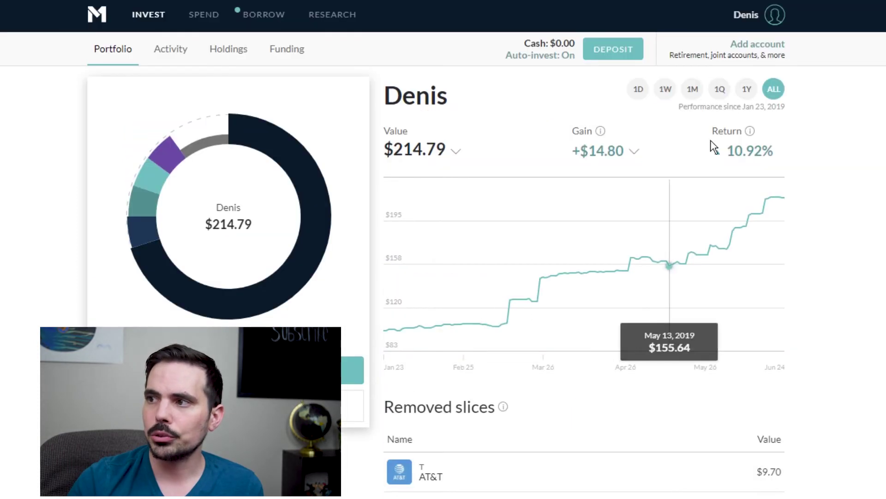
Step: Create another custom pie by searching for the stock NRZ and adding New Residential Investment Corp. to it
{"action": "left_click", "coordinate": [354, 15]}
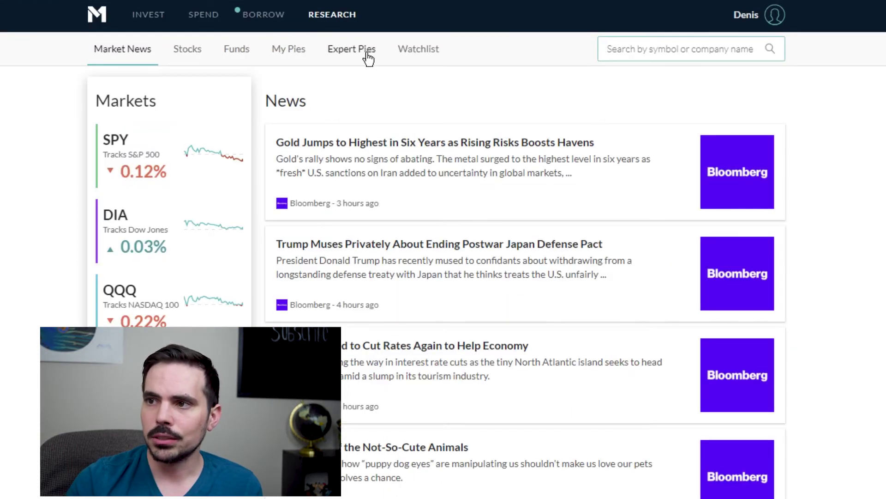
{"action": "left_click", "coordinate": [300, 50]}
{"action": "left_click", "coordinate": [747, 103]}
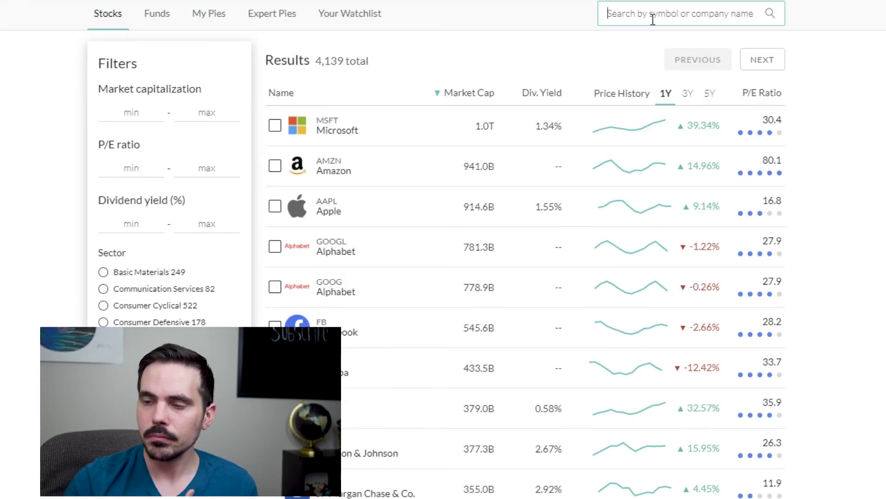
{"action": "type", "text": "nr"}
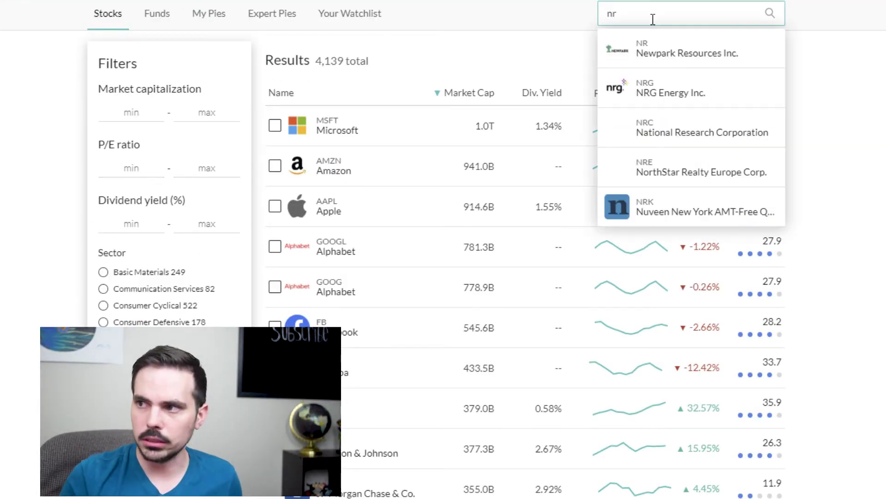
{"action": "type", "text": "z"}
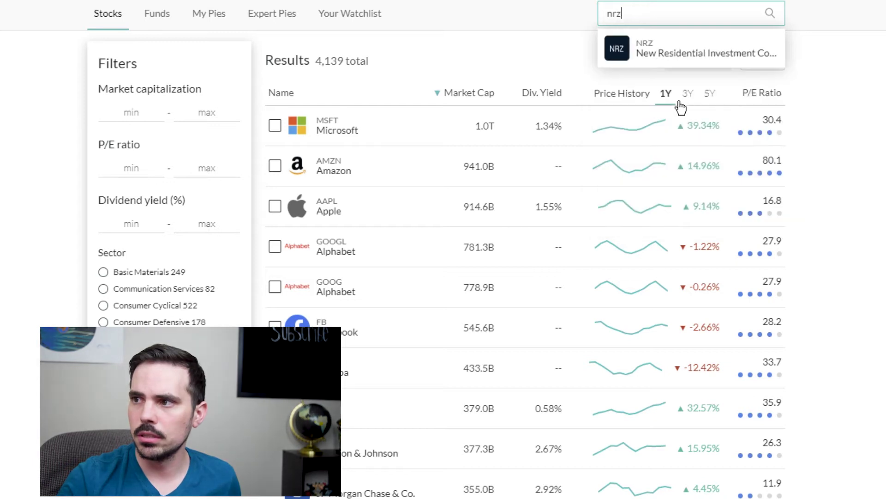
{"action": "left_click", "coordinate": [672, 55]}
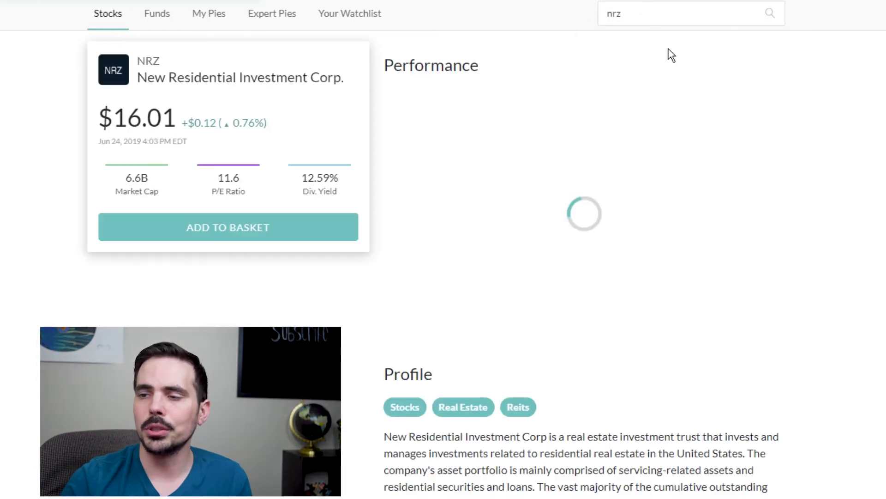
{"action": "left_click", "coordinate": [305, 231]}
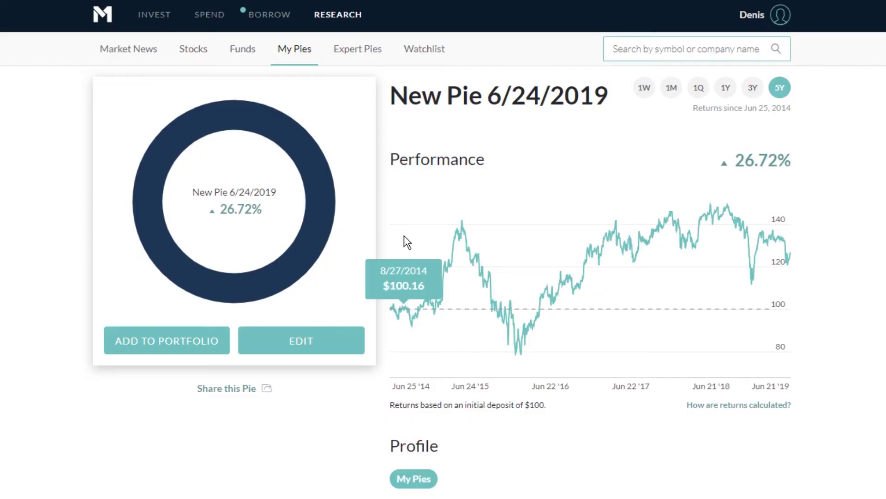
Step: Open the new NRZ pie for editing, rename it Real Estate, and save it
{"action": "left_click", "coordinate": [313, 339]}
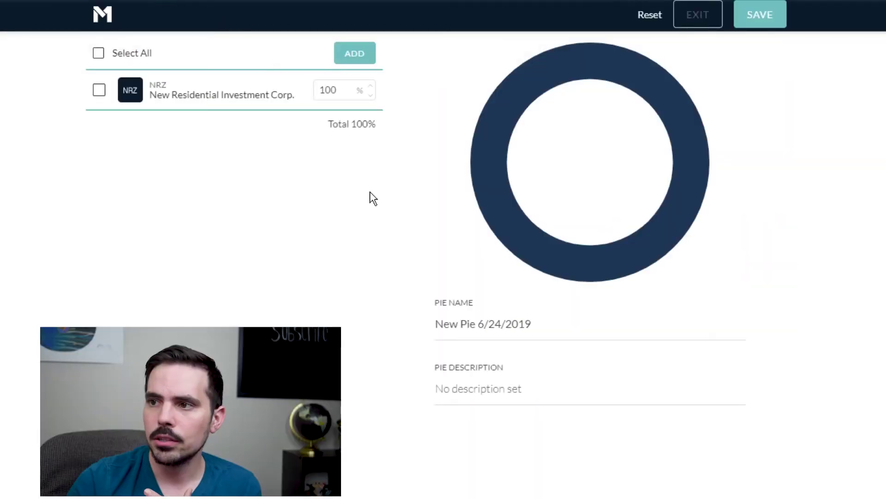
{"action": "key", "text": "ctrl+a"}
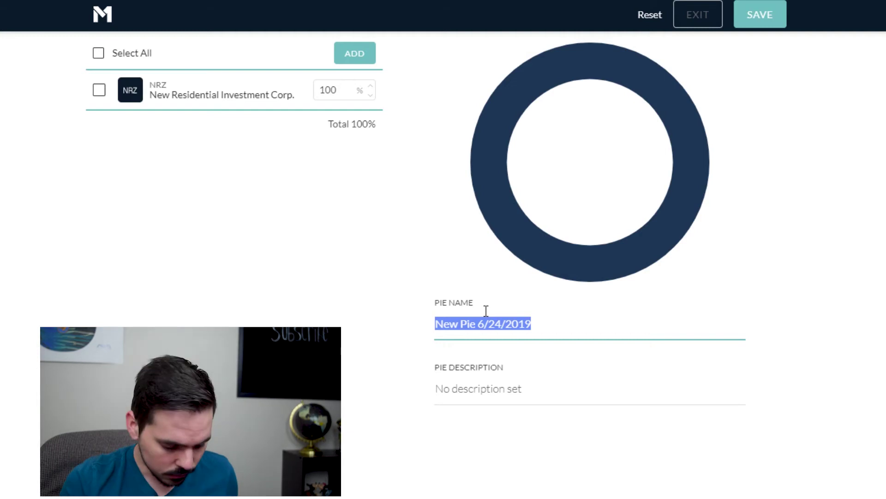
{"action": "type", "text": "Rel"}
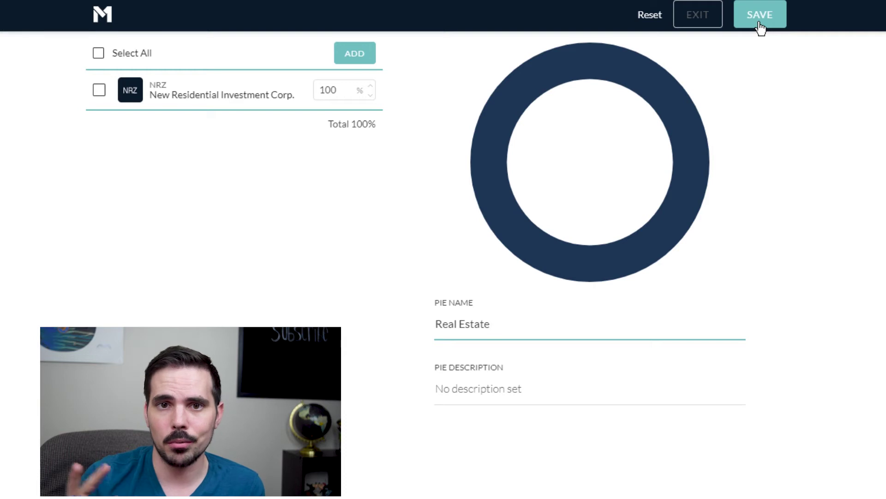
{"action": "left_click", "coordinate": [759, 18]}
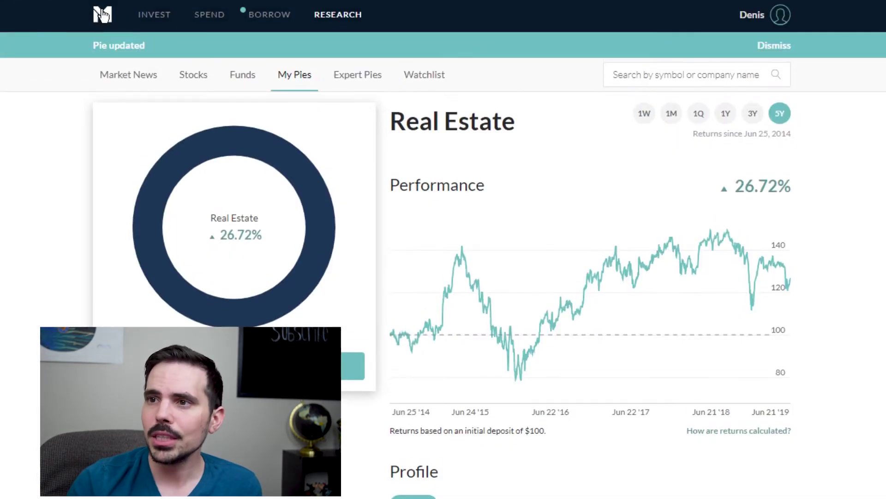
Step: Check the portfolio overview and reopen the list of own pies to find the unused Real Estate pie
{"action": "left_click", "coordinate": [102, 15]}
{"action": "scroll", "coordinate": [277, 218], "scroll_direction": "down", "scroll_amount": 2}
{"action": "scroll", "coordinate": [296, 139], "scroll_direction": "up", "scroll_amount": 2}
{"action": "left_click", "coordinate": [310, 19]}
{"action": "left_click", "coordinate": [298, 54]}
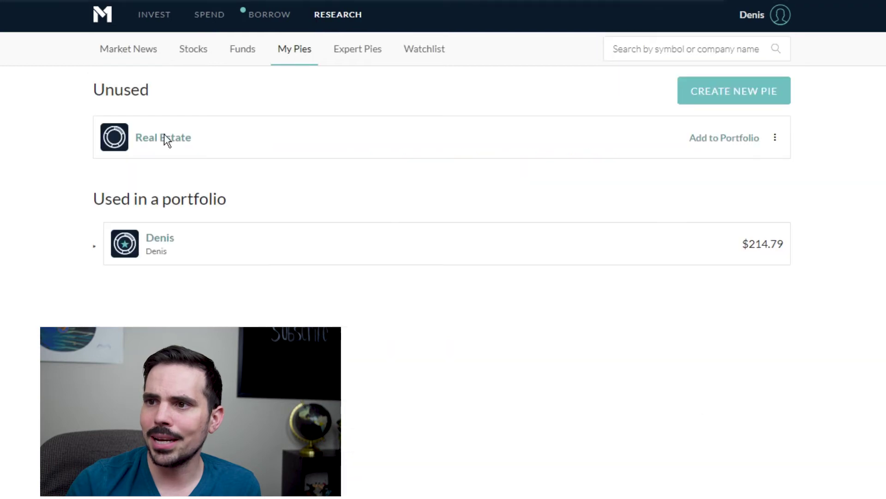
Step: Add the unused Real Estate pie to the portfolio and set its target to 5%
{"action": "left_click", "coordinate": [730, 137]}
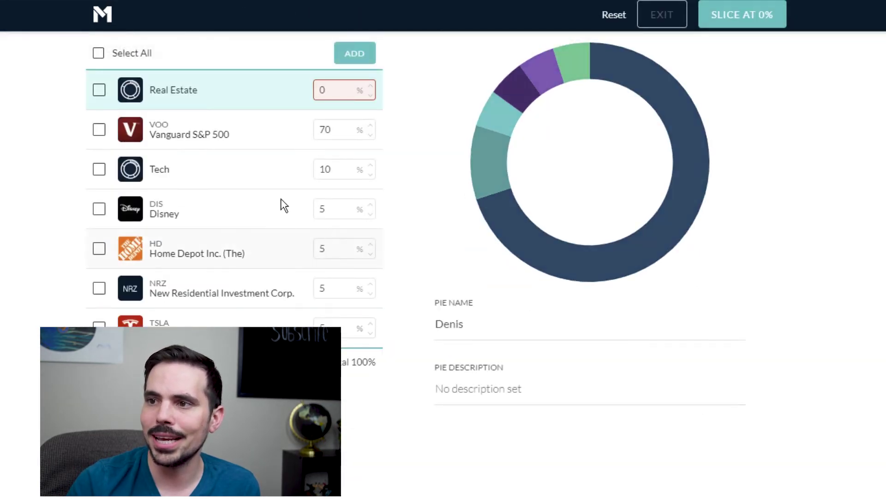
{"action": "left_click", "coordinate": [369, 88]}
{"action": "left_click", "coordinate": [370, 88]}
{"action": "left_click", "coordinate": [369, 88]}
{"action": "left_click", "coordinate": [370, 88]}
{"action": "left_click", "coordinate": [370, 88]}
Step: Remove the individual New Residential Investment Corp. slice from the portfolio, then save and confirm the changes
{"action": "left_click", "coordinate": [99, 288]}
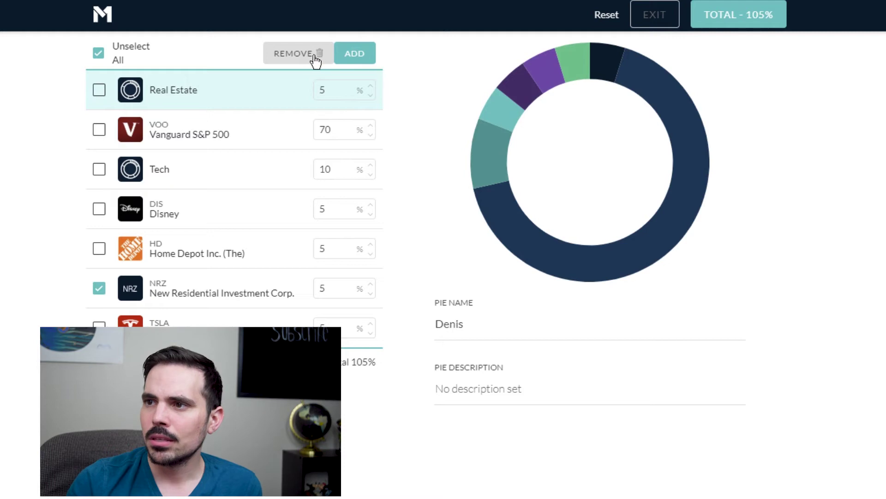
{"action": "left_click", "coordinate": [320, 60]}
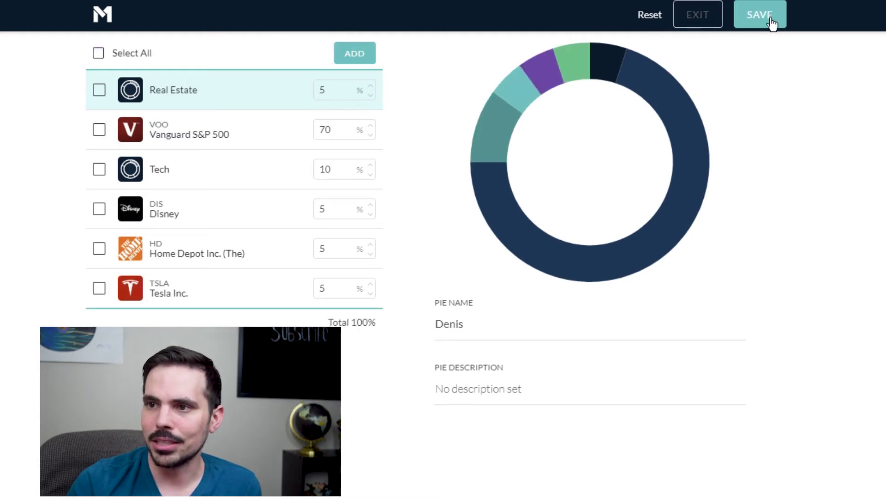
{"action": "left_click", "coordinate": [770, 16]}
{"action": "left_click", "coordinate": [518, 435]}
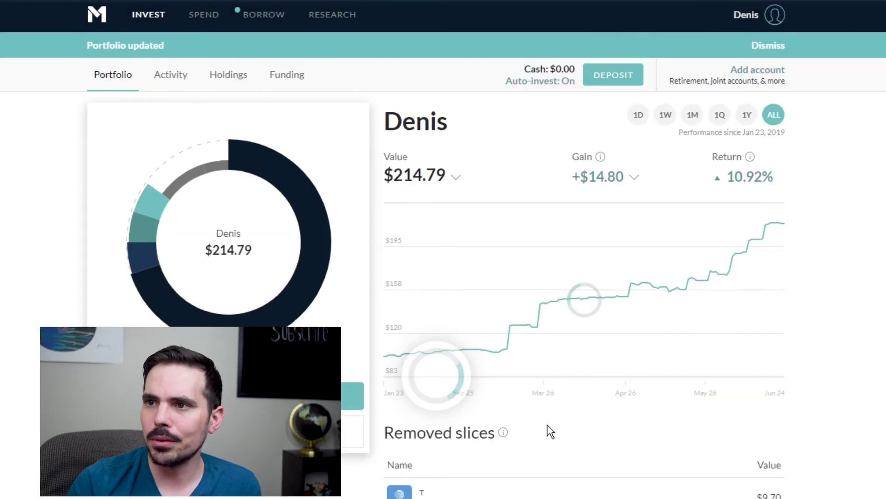
Step: Review the updated portfolio's removed slices and compare them with the remaining slices and their targets
{"action": "scroll", "coordinate": [547, 424], "scroll_direction": "down", "scroll_amount": 3}
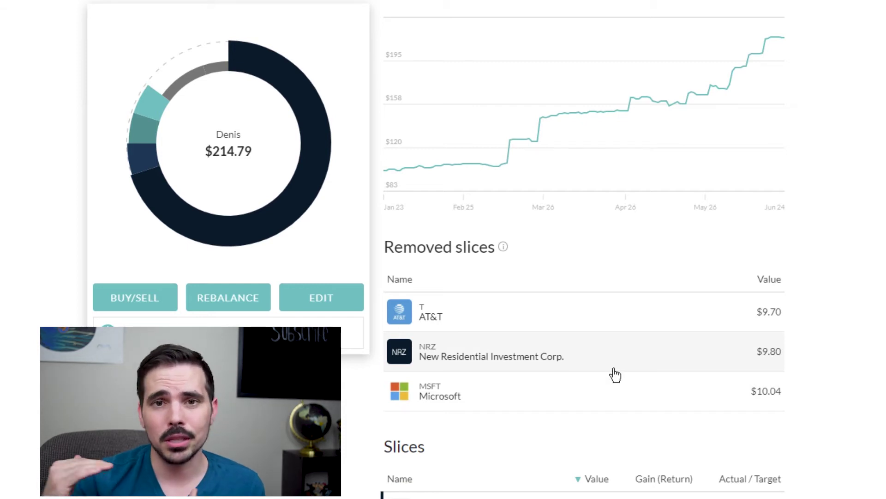
{"action": "scroll", "coordinate": [616, 375], "scroll_direction": "down", "scroll_amount": 1}
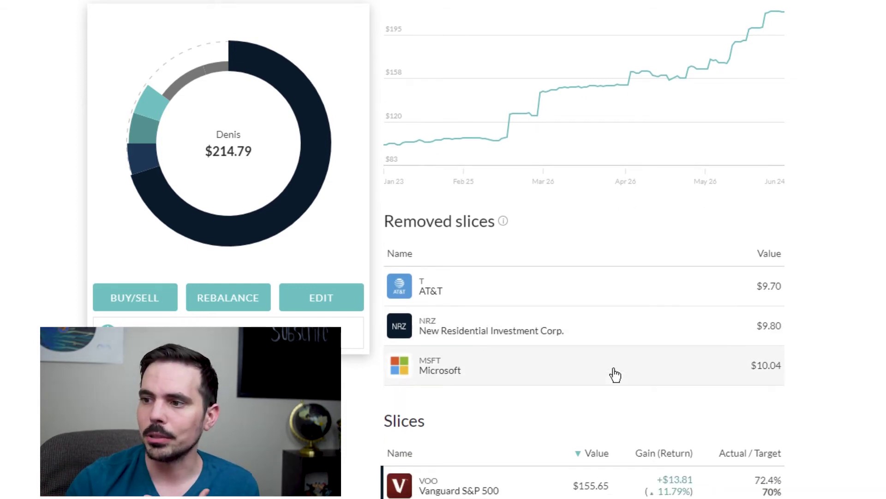
{"action": "scroll", "coordinate": [651, 389], "scroll_direction": "up", "scroll_amount": 2}
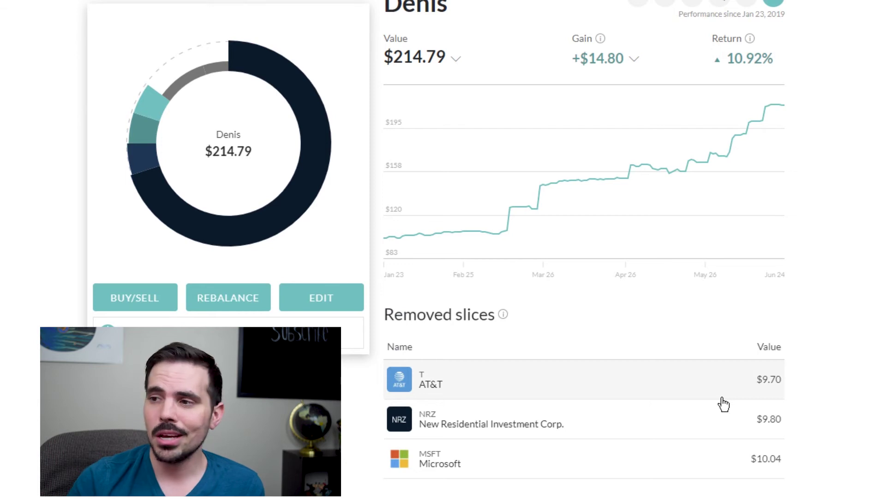
{"action": "scroll", "coordinate": [724, 402], "scroll_direction": "up", "scroll_amount": 3}
{"action": "scroll", "coordinate": [814, 394], "scroll_direction": "down", "scroll_amount": 4}
{"action": "scroll", "coordinate": [815, 393], "scroll_direction": "down", "scroll_amount": 2}
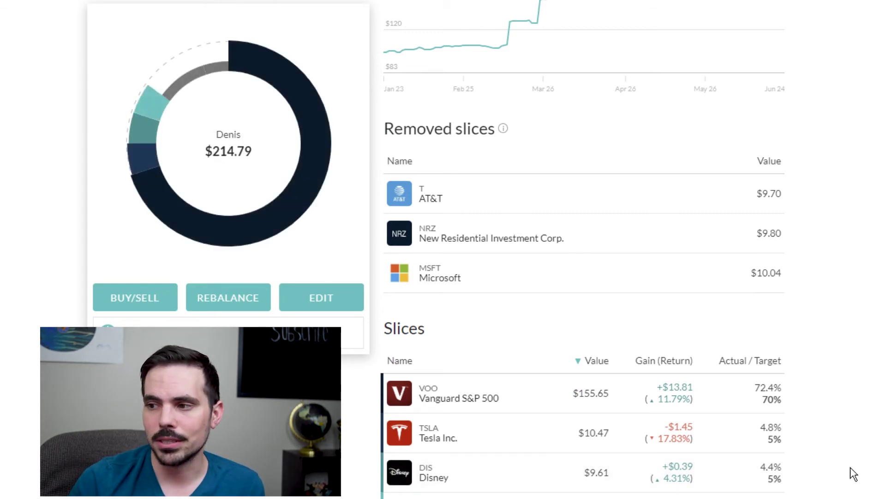
{"action": "scroll", "coordinate": [802, 471], "scroll_direction": "up", "scroll_amount": 2}
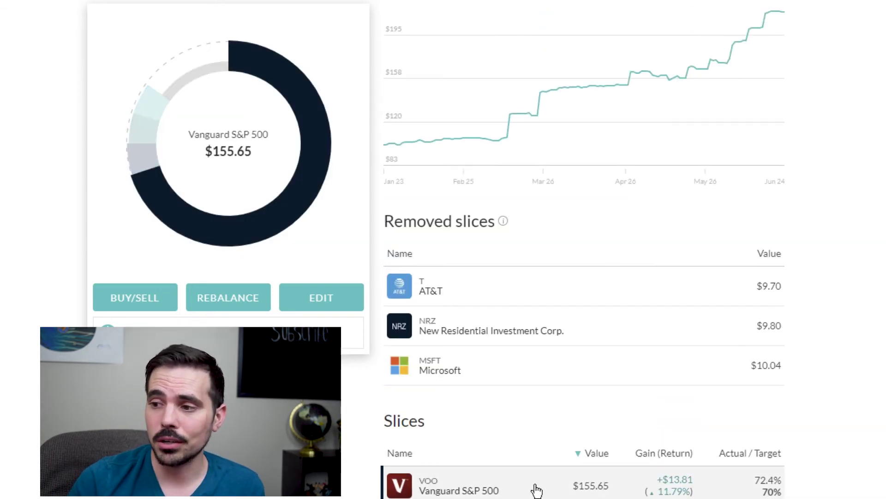
{"action": "scroll", "coordinate": [535, 491], "scroll_direction": "down", "scroll_amount": 2}
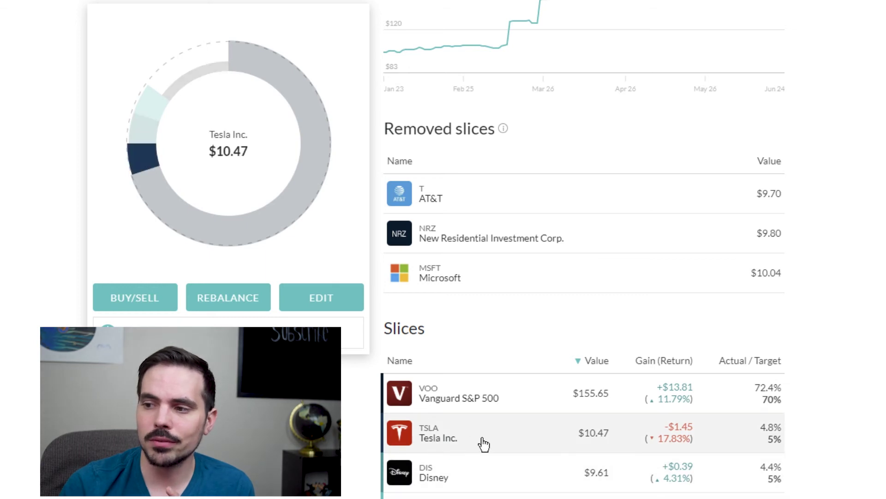
{"action": "scroll", "coordinate": [590, 285], "scroll_direction": "up", "scroll_amount": 6}
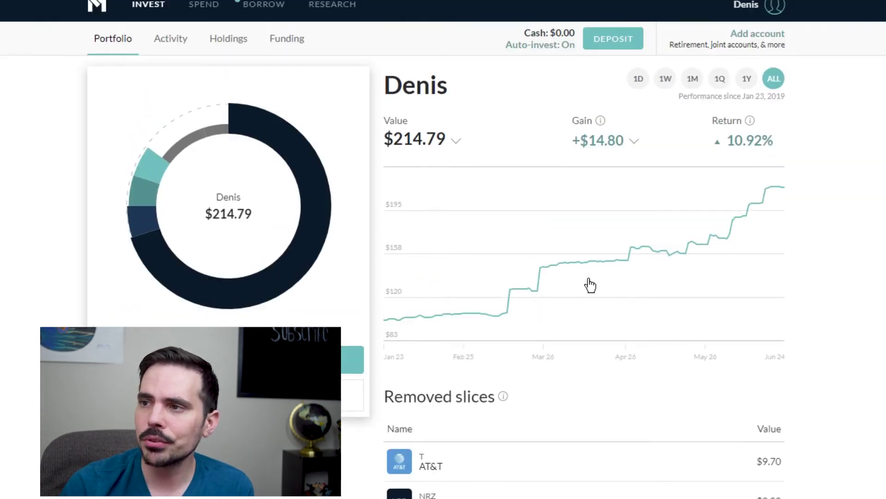
Step: Start a new custom pie from the list of own pies and add Home Depot Inc. to it
{"action": "left_click", "coordinate": [332, 14]}
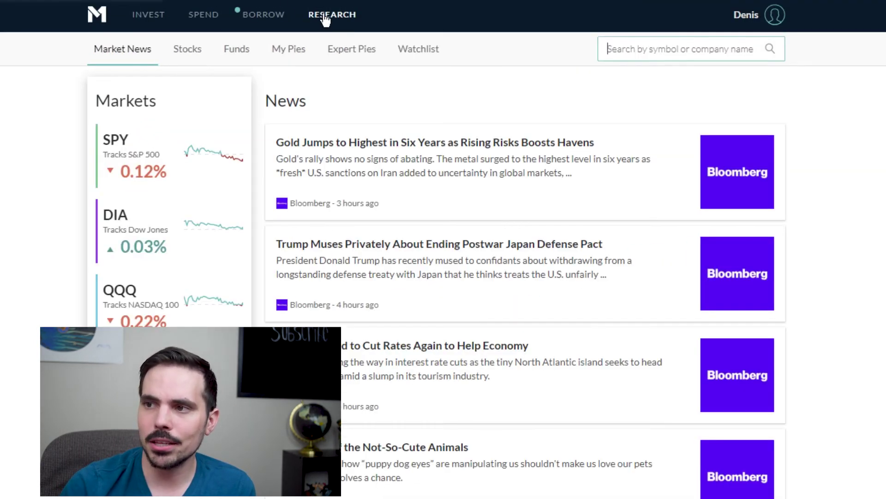
{"action": "left_click", "coordinate": [294, 52]}
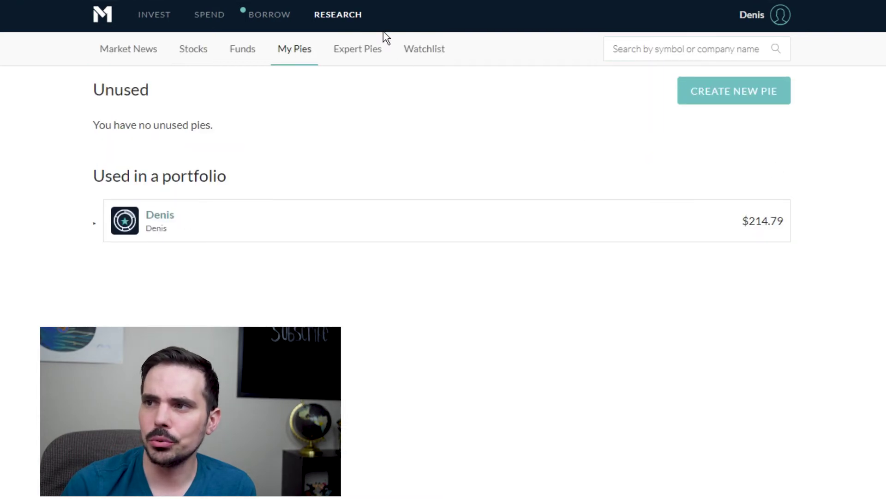
{"action": "left_click", "coordinate": [731, 102]}
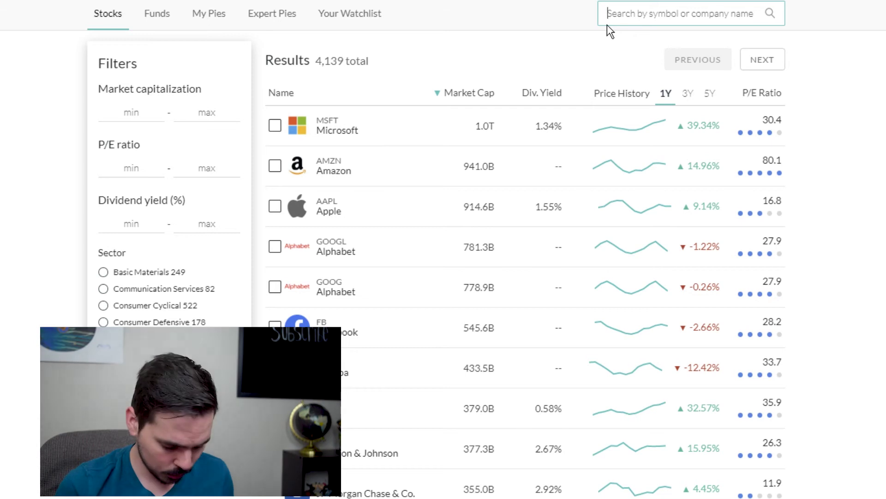
{"action": "type", "text": "home d"}
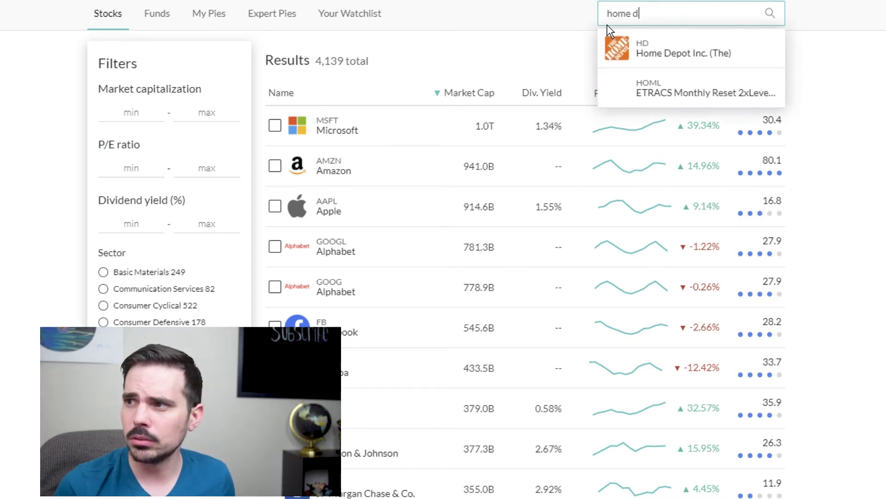
{"action": "left_click", "coordinate": [665, 37]}
{"action": "left_click", "coordinate": [267, 222]}
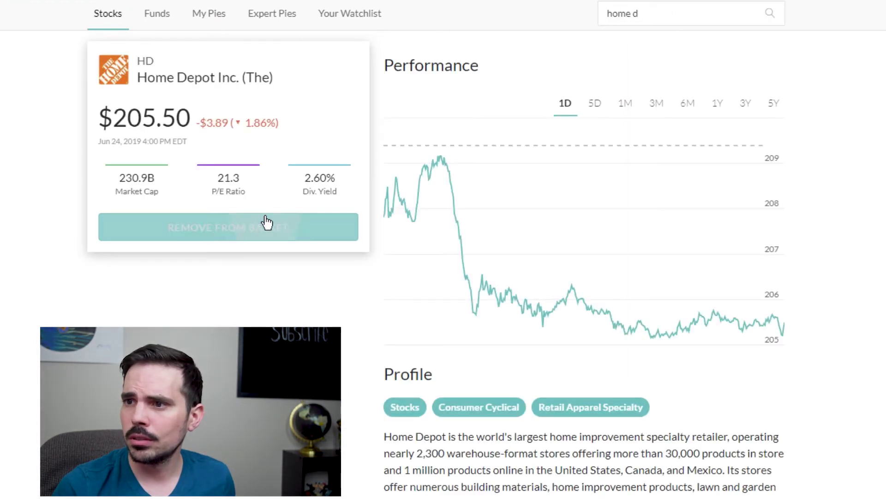
Step: Search for the stock DIS and add Disney to the new pie
{"action": "triple_click", "coordinate": [649, 10]}
{"action": "type", "text": "dis"}
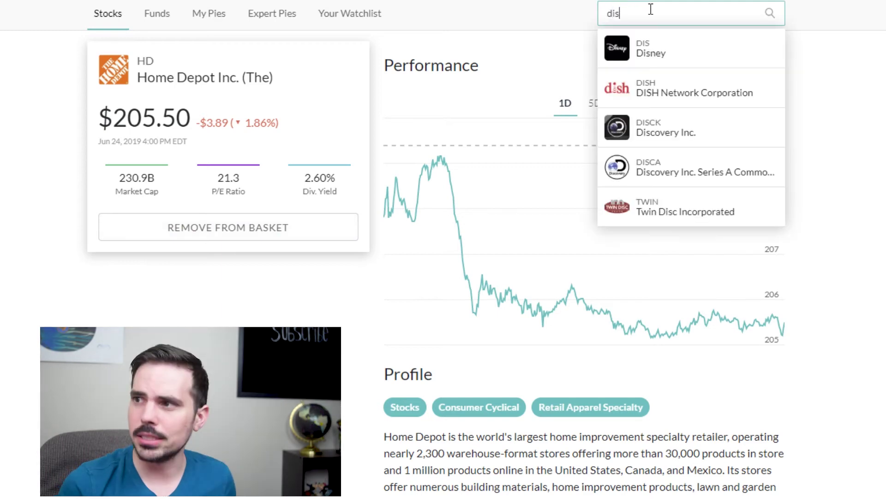
{"action": "left_click", "coordinate": [661, 56]}
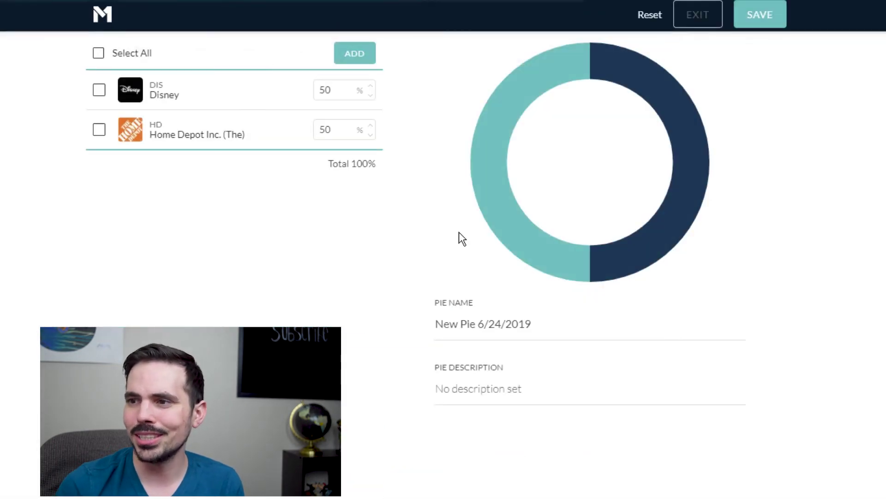
Step: Rename the new Disney and Home Depot pie Consumer and save it
{"action": "left_click_drag", "start_coordinate": [534, 334], "coordinate": [427, 321]}
{"action": "key", "text": "BackSpace"}
{"action": "type", "text": "Comsum"}
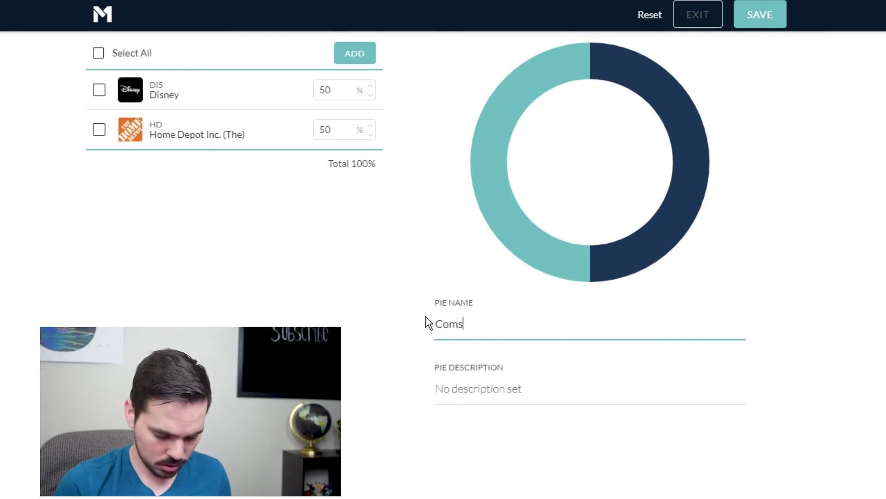
{"action": "key", "text": "BackSpace"}
{"action": "key", "text": "BackSpace"}
{"action": "key", "text": "BackSpace"}
{"action": "key", "text": "BackSpace"}
{"action": "type", "text": "nsumer"}
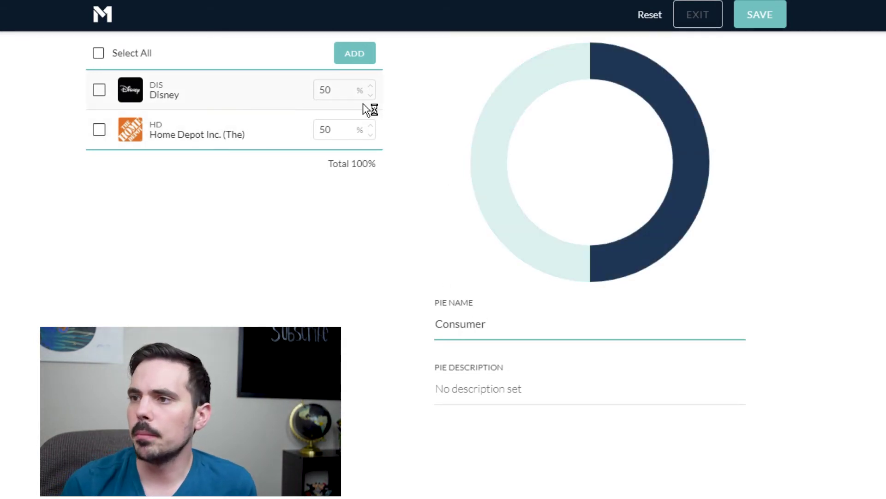
{"action": "left_click", "coordinate": [760, 16]}
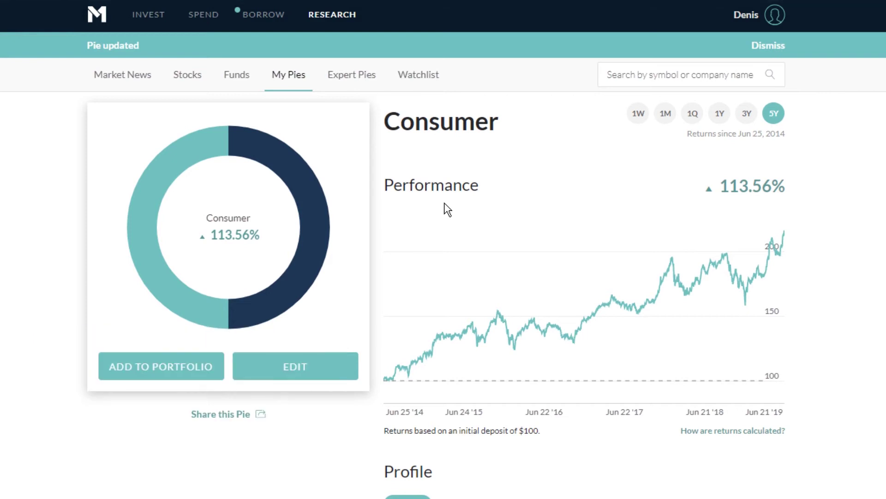
Step: Add the Consumer pie to the portfolio and set its target to 10%
{"action": "left_click", "coordinate": [151, 368]}
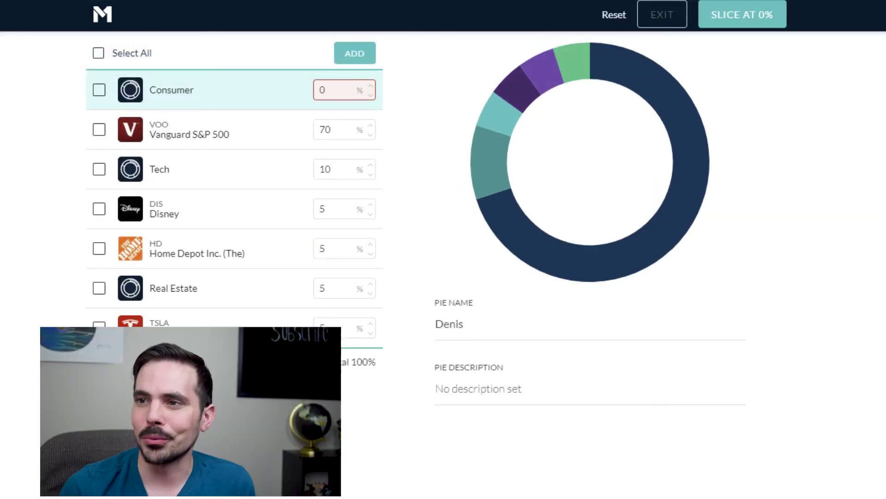
{"action": "left_click", "coordinate": [370, 86]}
{"action": "left_click", "coordinate": [371, 86]}
{"action": "left_click", "coordinate": [371, 86]}
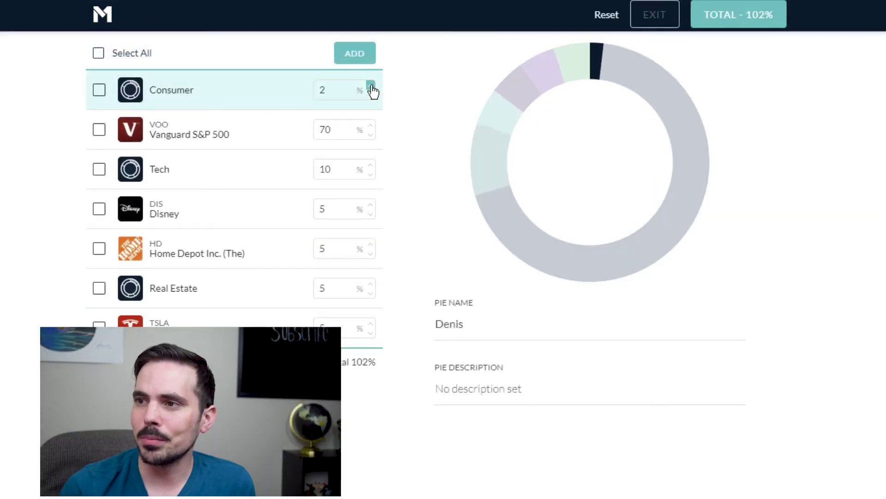
{"action": "left_click", "coordinate": [371, 86]}
{"action": "left_click", "coordinate": [371, 85]}
{"action": "left_click", "coordinate": [370, 86]}
{"action": "left_click", "coordinate": [371, 86]}
{"action": "left_click", "coordinate": [371, 86]}
{"action": "left_click", "coordinate": [371, 86]}
{"action": "left_click", "coordinate": [370, 85]}
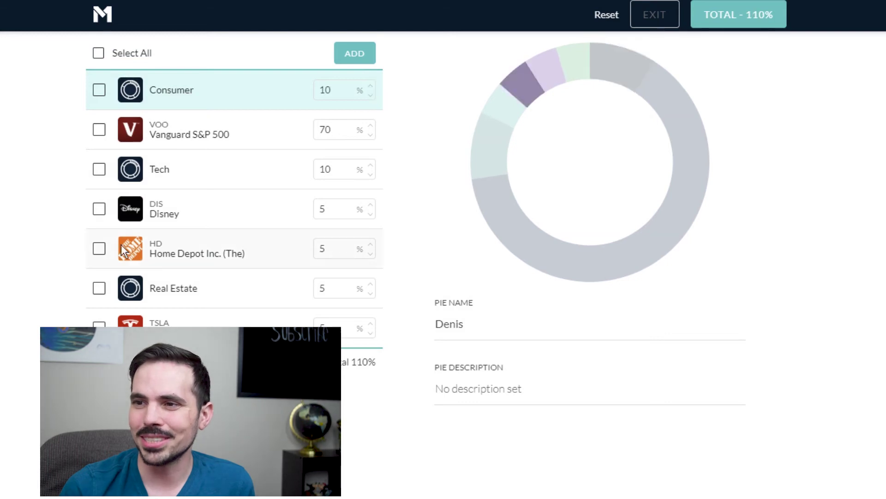
Step: Remove the individual Disney and Home Depot slices from the portfolio, then save and confirm the changes
{"action": "left_click", "coordinate": [99, 207]}
{"action": "left_click", "coordinate": [99, 249]}
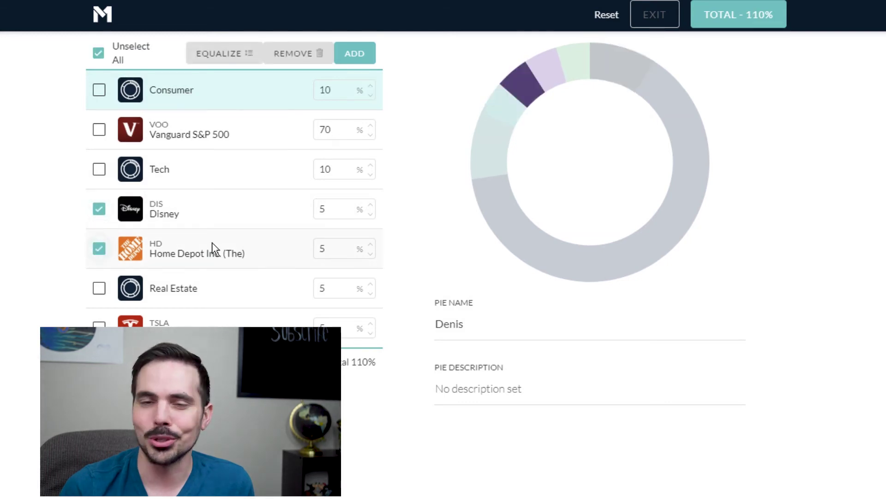
{"action": "left_click", "coordinate": [306, 56]}
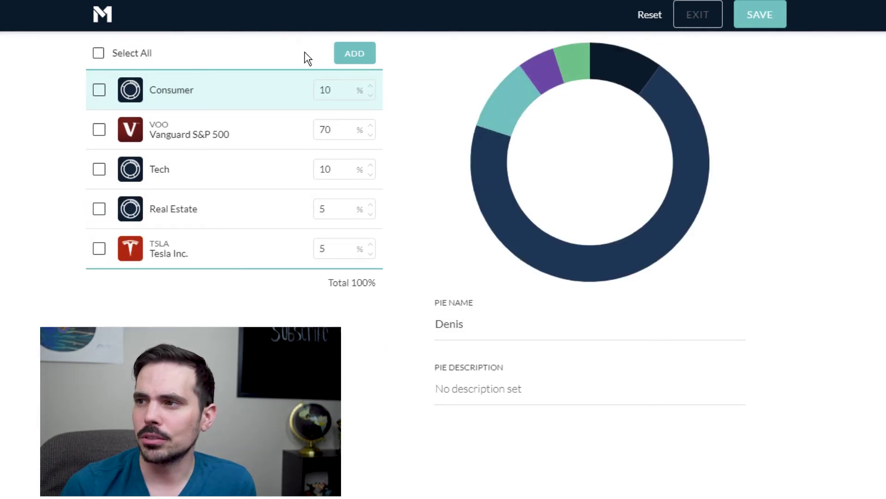
{"action": "left_click", "coordinate": [765, 24]}
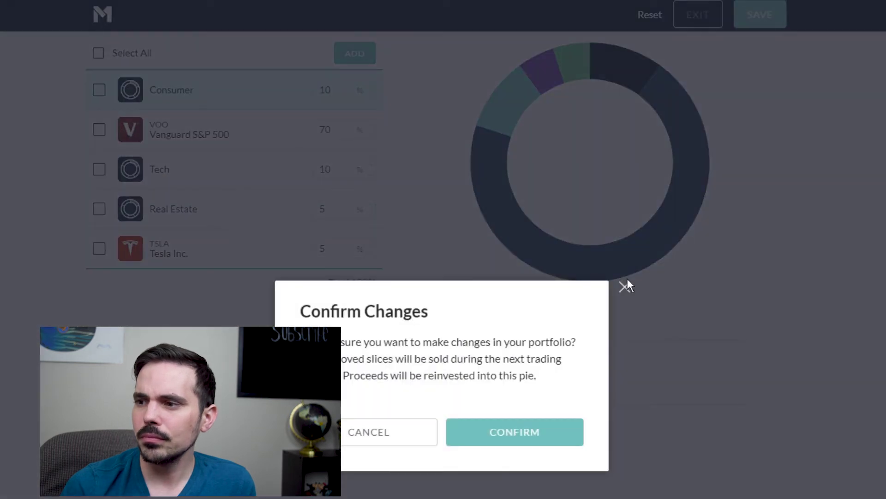
{"action": "left_click", "coordinate": [531, 431]}
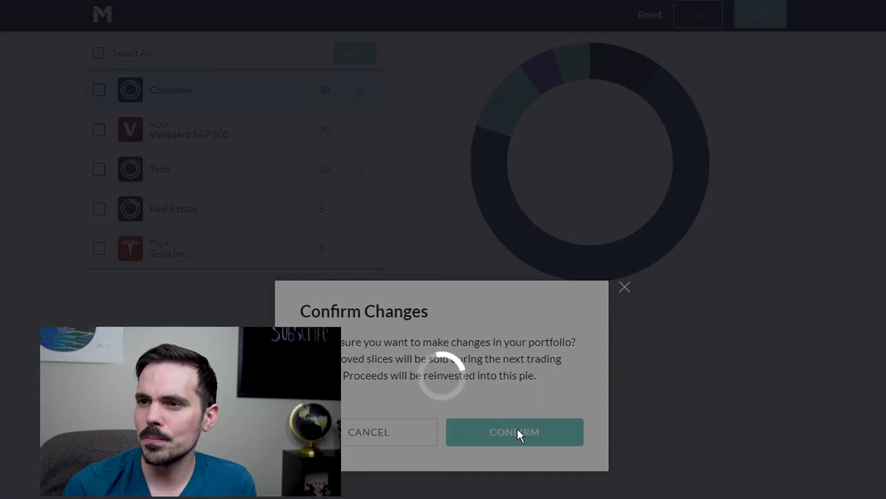
Step: Examine the portfolio's removed stocks and its Consumer, Tech and Real Estate pie slices with their targets
{"action": "scroll", "coordinate": [613, 431], "scroll_direction": "down", "scroll_amount": 10}
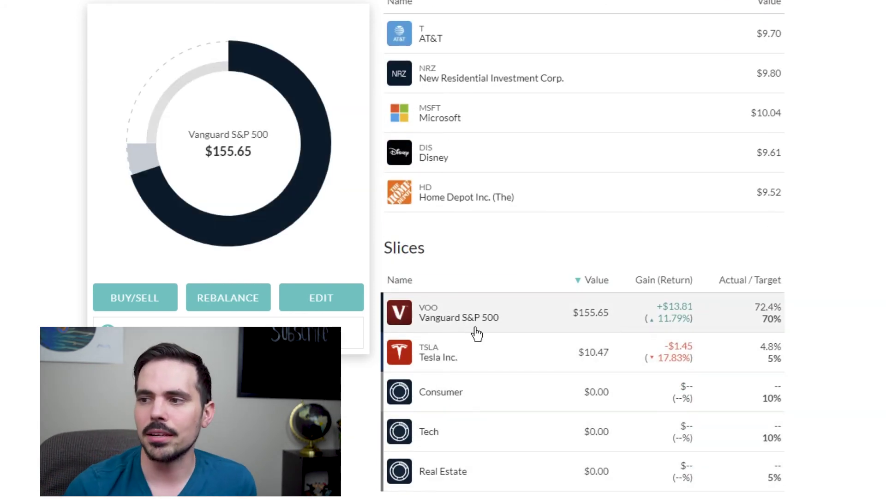
{"action": "scroll", "coordinate": [462, 393], "scroll_direction": "up", "scroll_amount": 2}
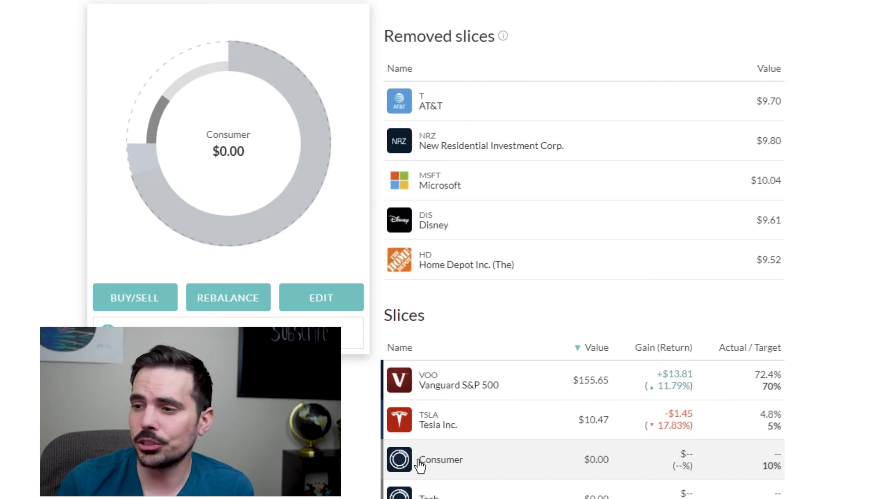
{"action": "scroll", "coordinate": [420, 463], "scroll_direction": "down", "scroll_amount": 2}
{"action": "scroll", "coordinate": [420, 463], "scroll_direction": "up", "scroll_amount": 5}
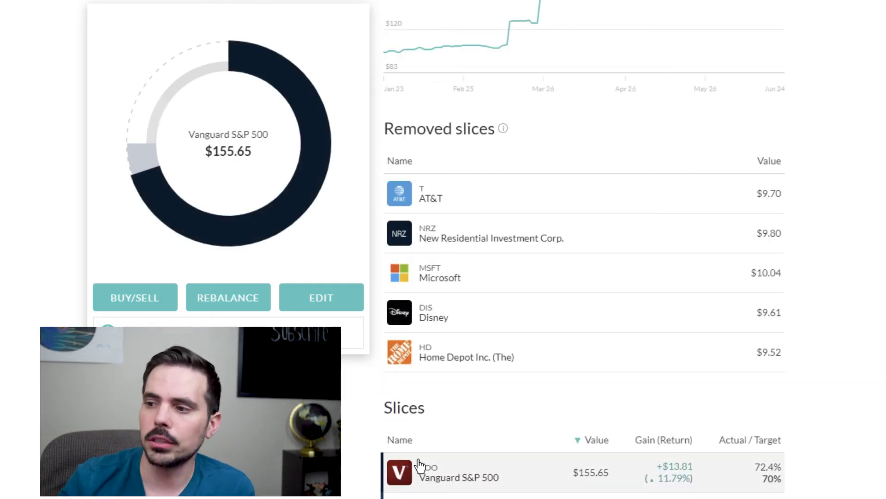
{"action": "scroll", "coordinate": [431, 459], "scroll_direction": "up", "scroll_amount": 4}
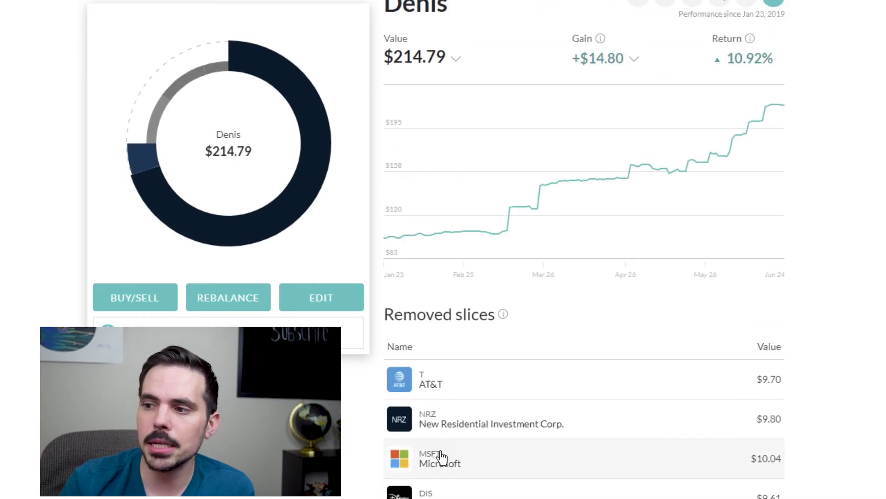
{"action": "scroll", "coordinate": [485, 459], "scroll_direction": "down", "scroll_amount": 8}
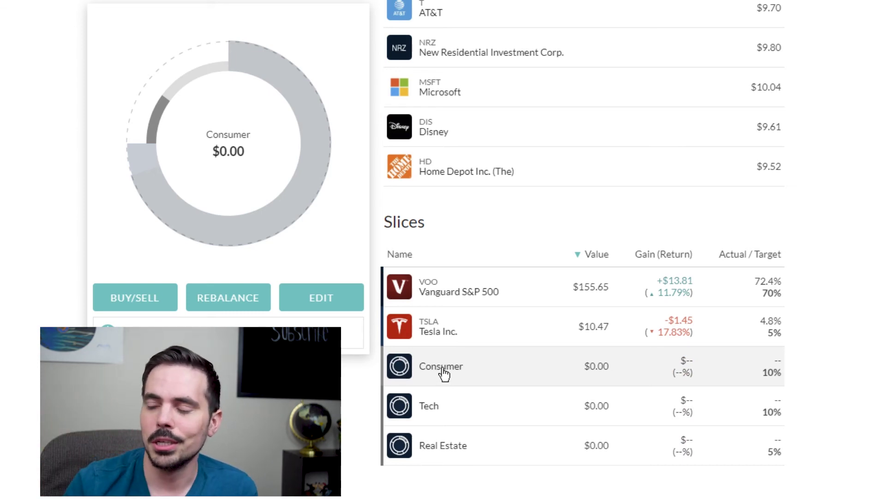
{"action": "scroll", "coordinate": [446, 357], "scroll_direction": "up", "scroll_amount": 10}
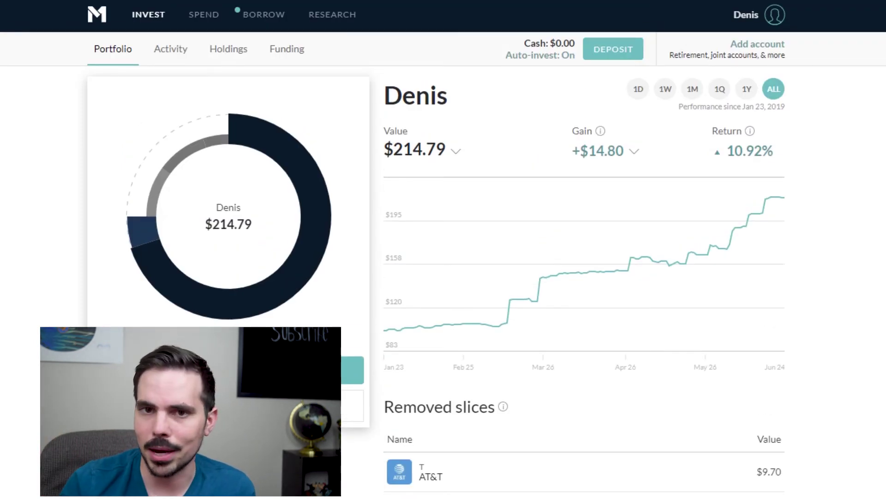
{"action": "scroll", "coordinate": [364, 476], "scroll_direction": "down", "scroll_amount": 5}
{"action": "scroll", "coordinate": [584, 277], "scroll_direction": "down", "scroll_amount": 2}
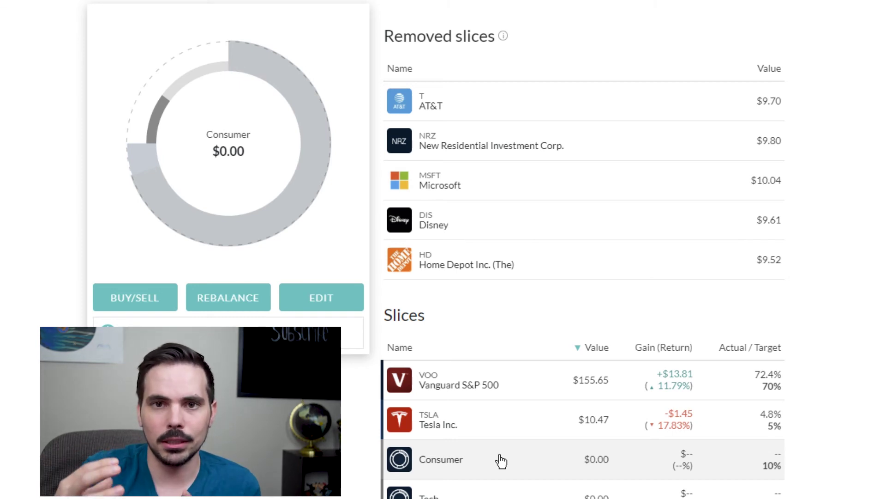
Step: Create a new pie from the Microsoft and Disney stocks in the research stock list
{"action": "scroll", "coordinate": [501, 460], "scroll_direction": "up", "scroll_amount": 8}
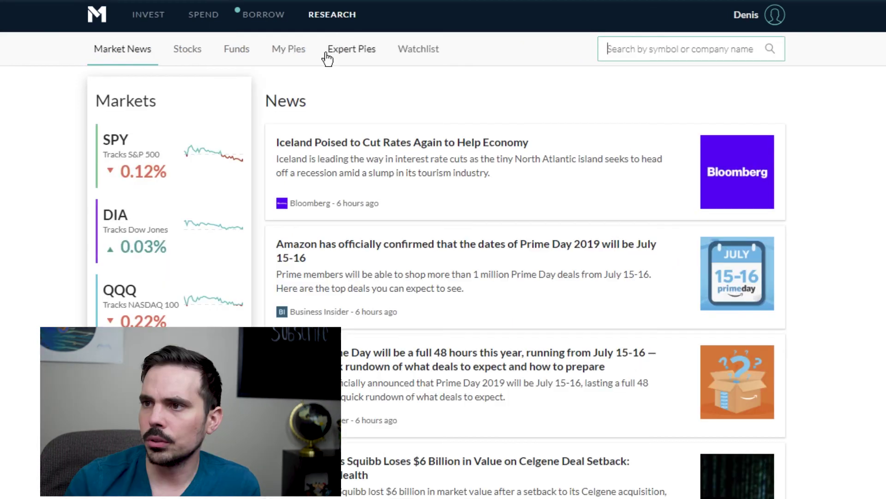
{"action": "left_click", "coordinate": [295, 50]}
{"action": "left_click", "coordinate": [726, 109]}
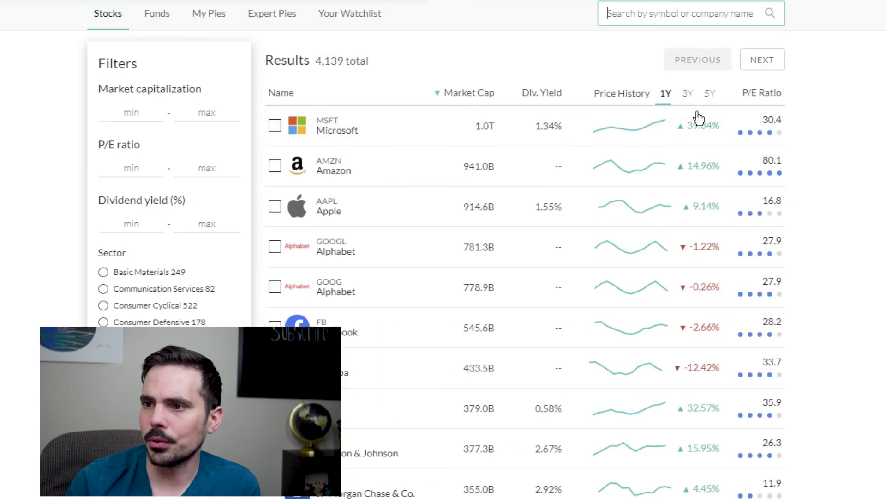
{"action": "left_click", "coordinate": [275, 125]}
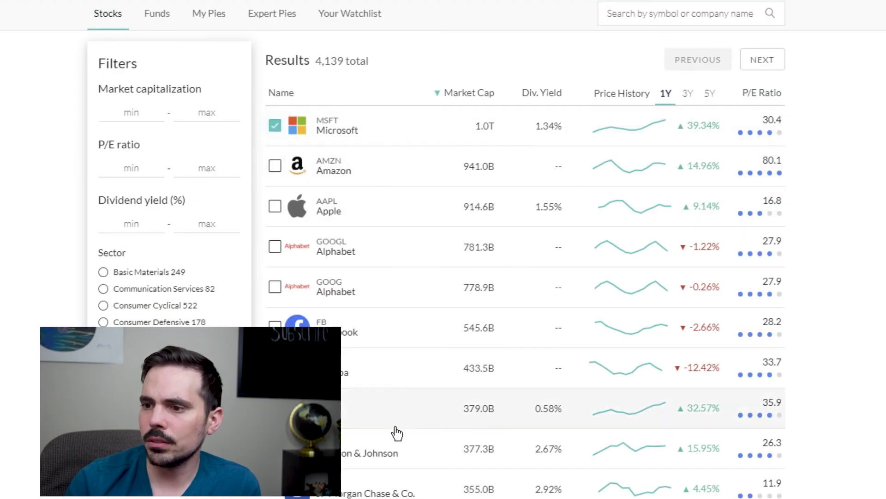
{"action": "scroll", "coordinate": [401, 434], "scroll_direction": "down", "scroll_amount": 4}
{"action": "scroll", "coordinate": [407, 436], "scroll_direction": "down", "scroll_amount": 1}
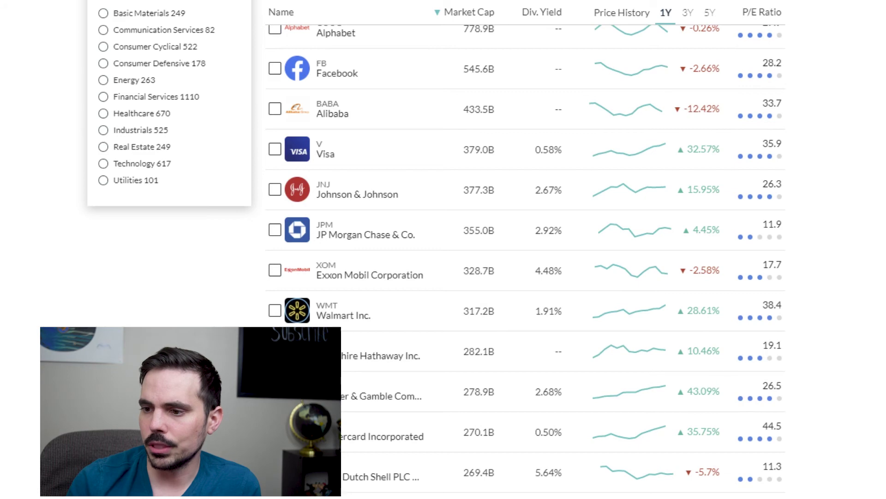
{"action": "left_click", "coordinate": [633, 478]}
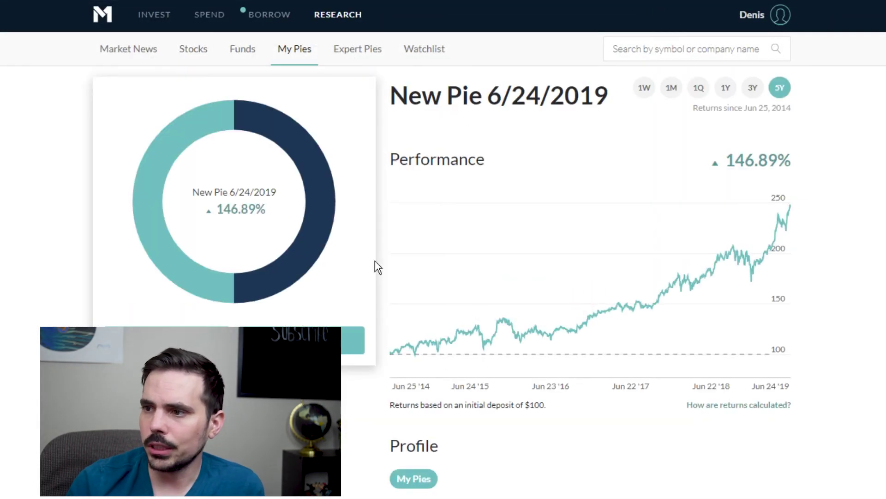
Step: View the new Disney and Microsoft pie's 1Y performance, then check its profile and slice targets
{"action": "left_click", "coordinate": [734, 91]}
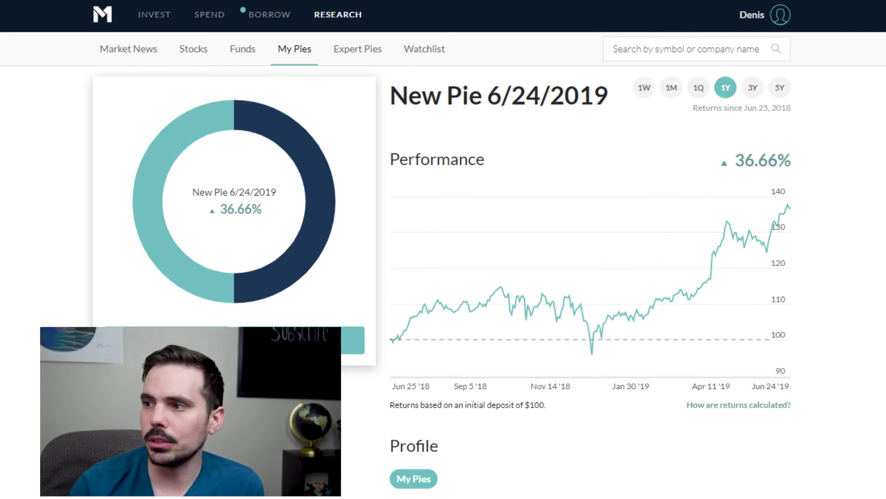
{"action": "scroll", "coordinate": [443, 250], "scroll_direction": "down", "scroll_amount": 4}
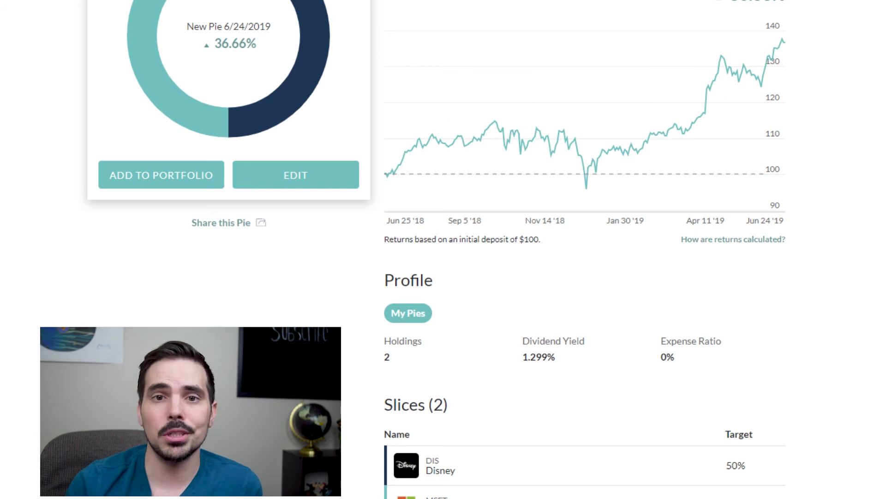
{"action": "scroll", "coordinate": [444, 249], "scroll_direction": "up", "scroll_amount": 4}
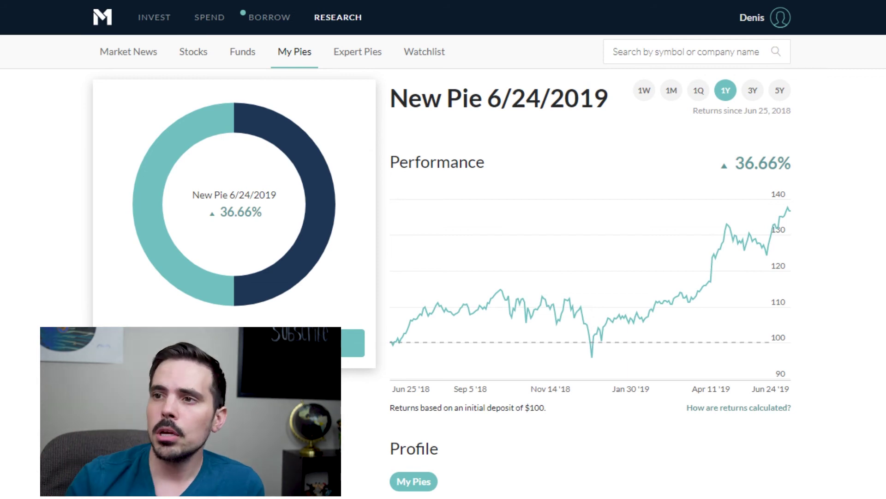
Step: Return to the investment portfolio and review its removed stocks and the targets of its current slices
{"action": "left_click", "coordinate": [103, 23]}
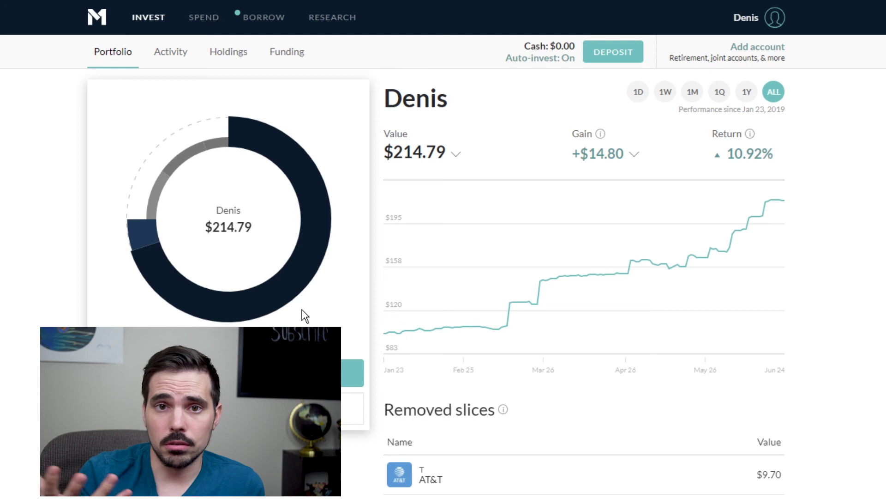
{"action": "scroll", "coordinate": [431, 367], "scroll_direction": "down", "scroll_amount": 5}
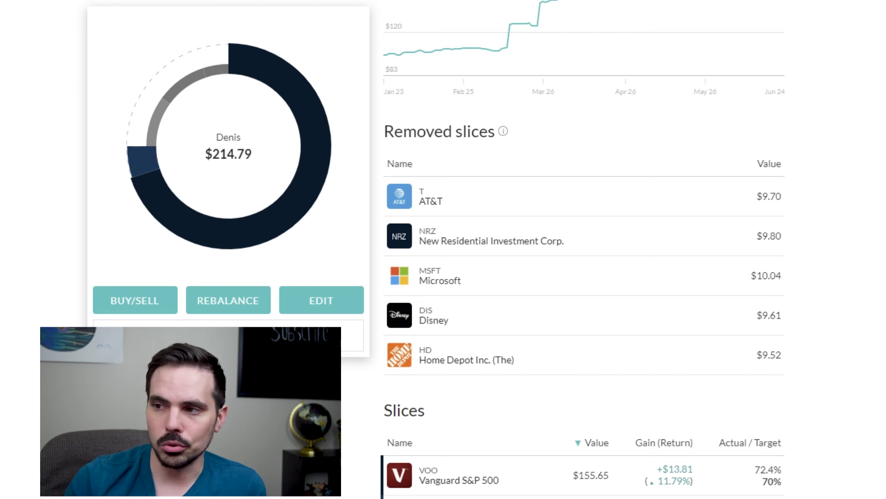
{"action": "scroll", "coordinate": [584, 249], "scroll_direction": "down", "scroll_amount": 4}
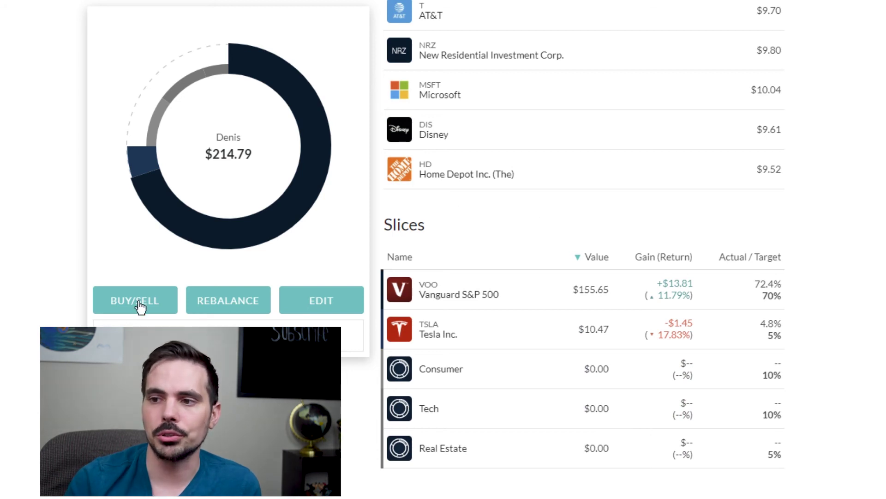
{"action": "scroll", "coordinate": [15, 372], "scroll_direction": "up", "scroll_amount": 10}
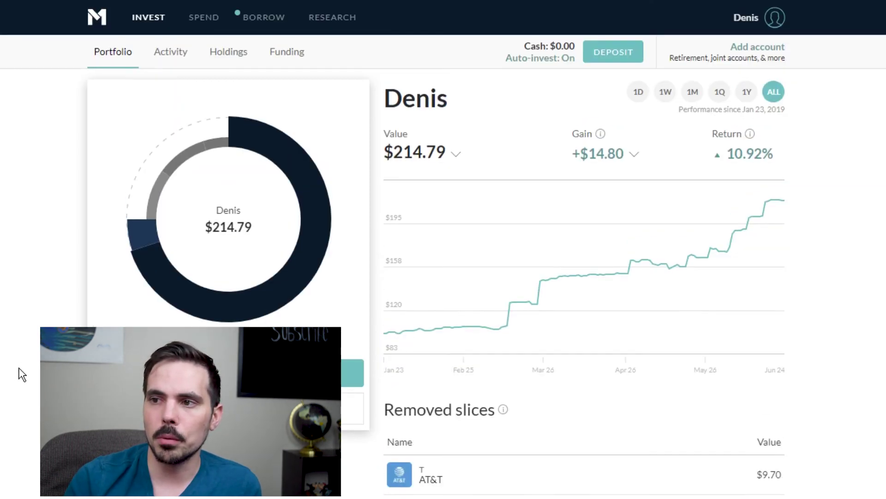
Step: Enter a $100 buy order for the whole portfolio and cancel it
{"action": "left_click", "coordinate": [351, 372]}
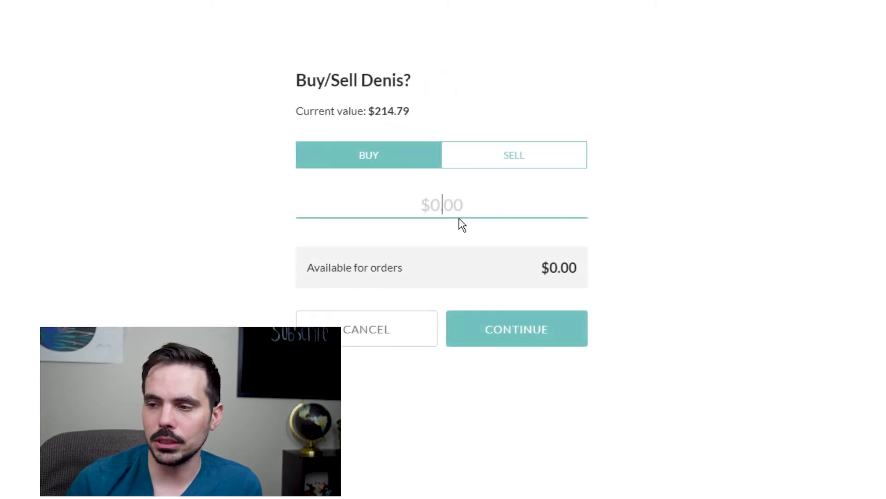
{"action": "type", "text": "100"}
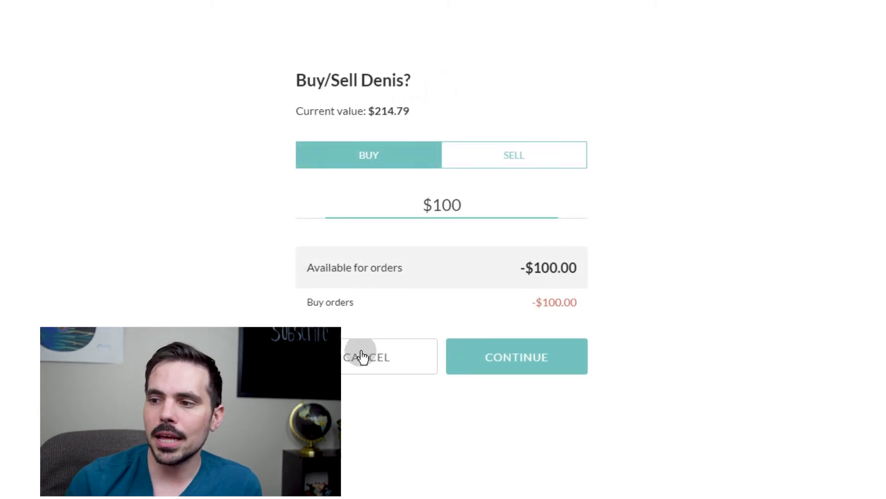
{"action": "left_click", "coordinate": [362, 356]}
Step: Open the Consumer pie slice, view its own buy/sell order form and cancel without entering an amount
{"action": "scroll", "coordinate": [732, 337], "scroll_direction": "down", "scroll_amount": 5}
{"action": "scroll", "coordinate": [876, 421], "scroll_direction": "down", "scroll_amount": 2}
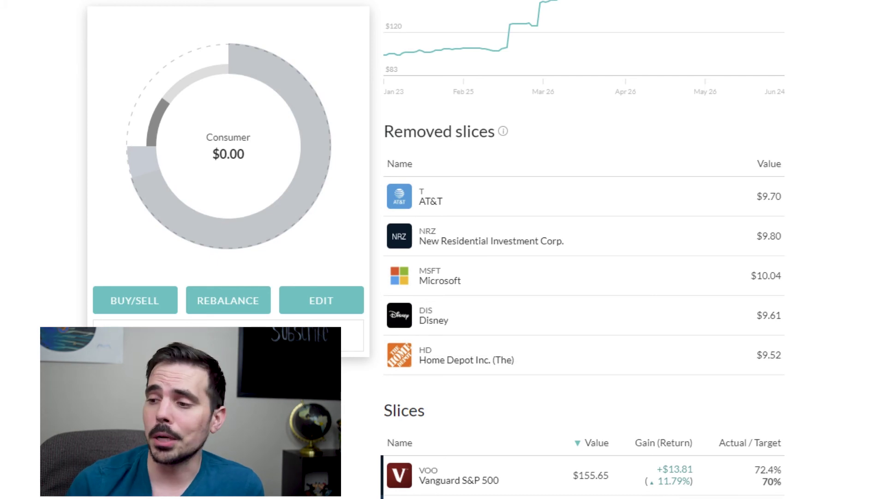
{"action": "left_click", "coordinate": [153, 122]}
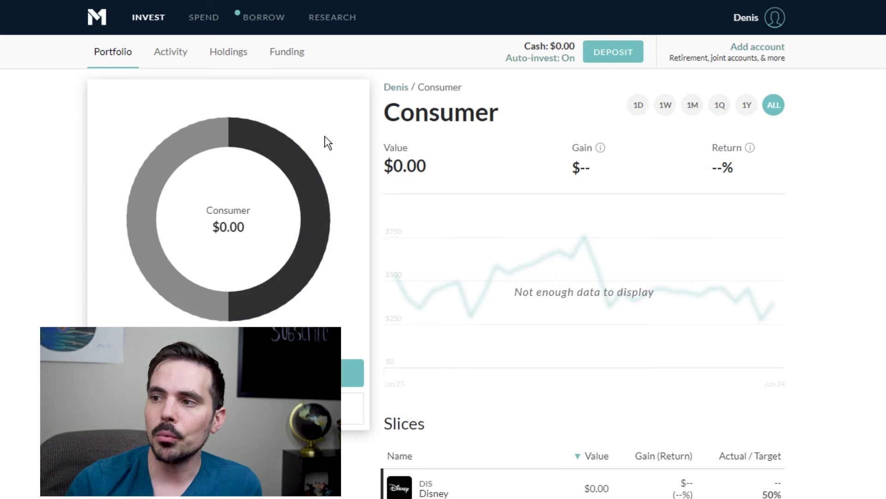
{"action": "left_click", "coordinate": [137, 381]}
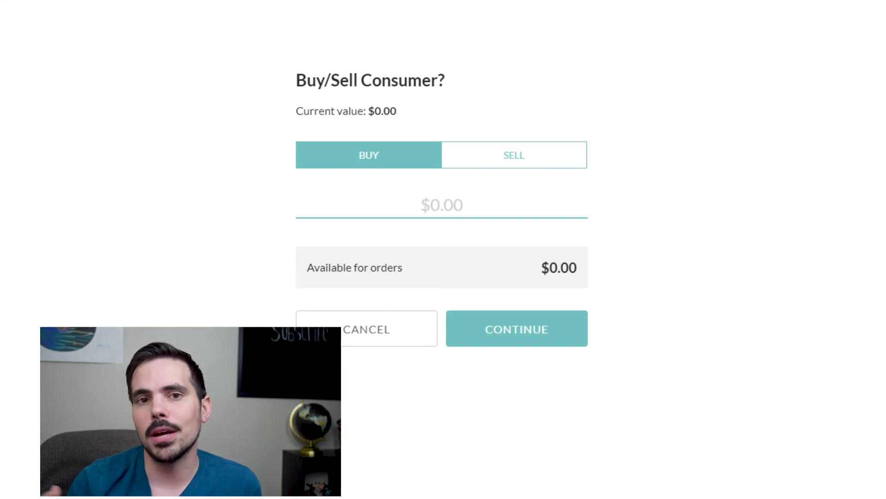
{"action": "left_click", "coordinate": [376, 337]}
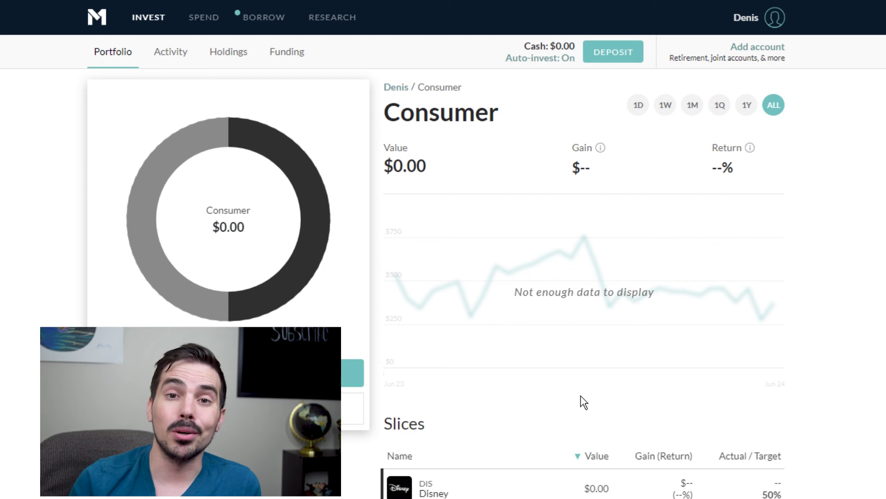
Step: Go back to the main portfolio overview and examine its performance chart, removed slices and remaining holdings
{"action": "left_click", "coordinate": [96, 19]}
{"action": "mouse_move", "coordinate": [437, 336]}
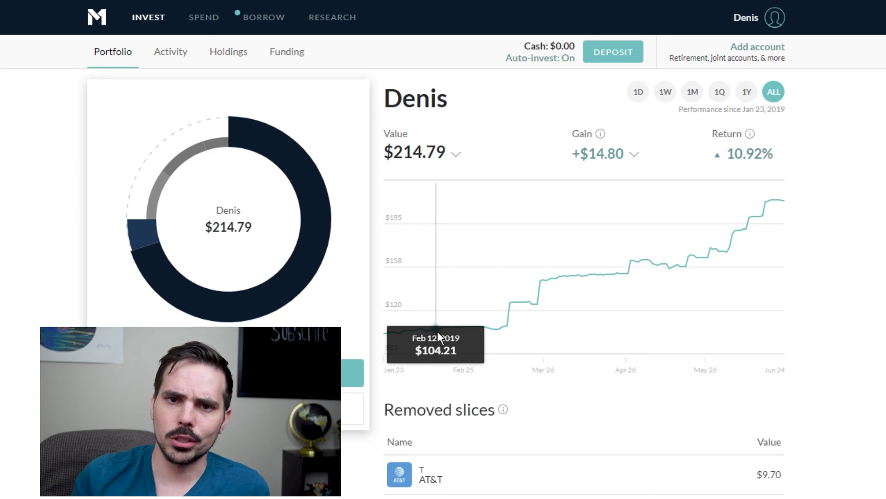
{"action": "scroll", "coordinate": [872, 446], "scroll_direction": "down", "scroll_amount": 8}
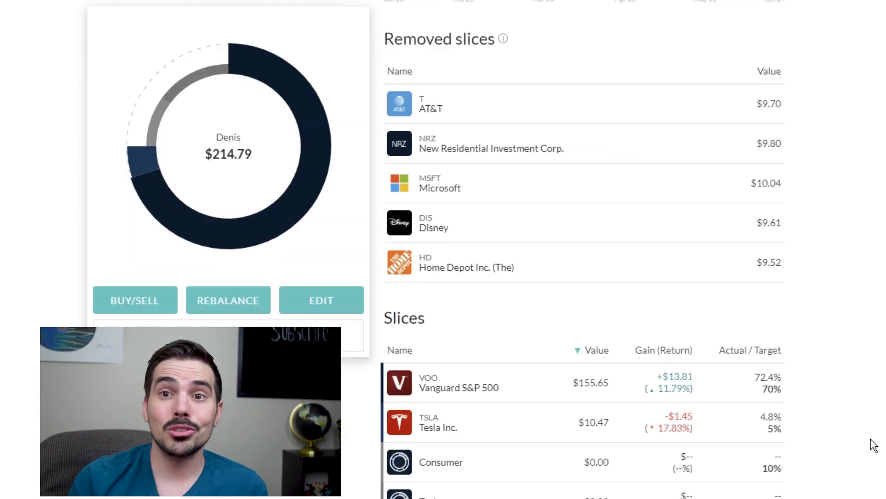
{"action": "scroll", "coordinate": [872, 446], "scroll_direction": "up", "scroll_amount": 8}
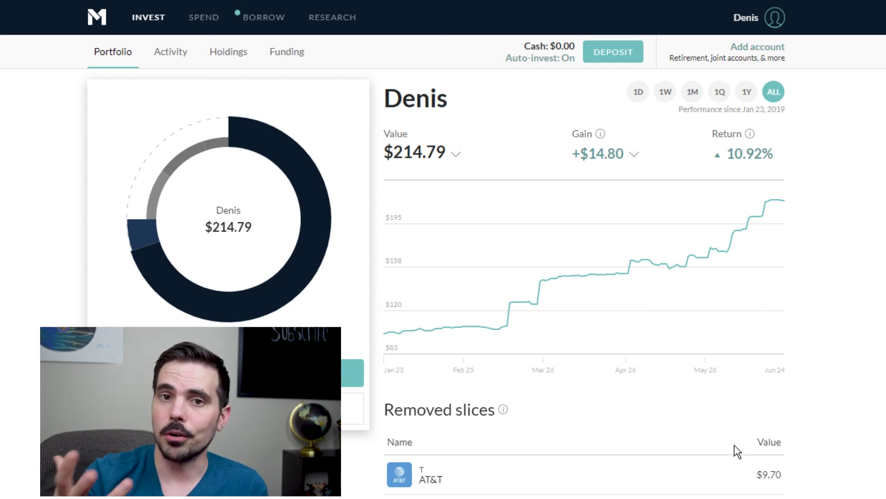
{"action": "scroll", "coordinate": [737, 451], "scroll_direction": "down", "scroll_amount": 2}
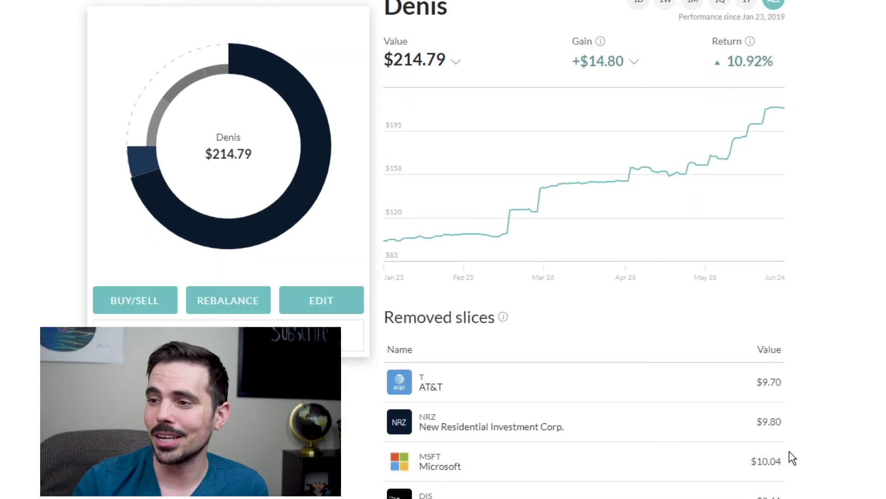
{"action": "scroll", "coordinate": [877, 457], "scroll_direction": "up", "scroll_amount": 2}
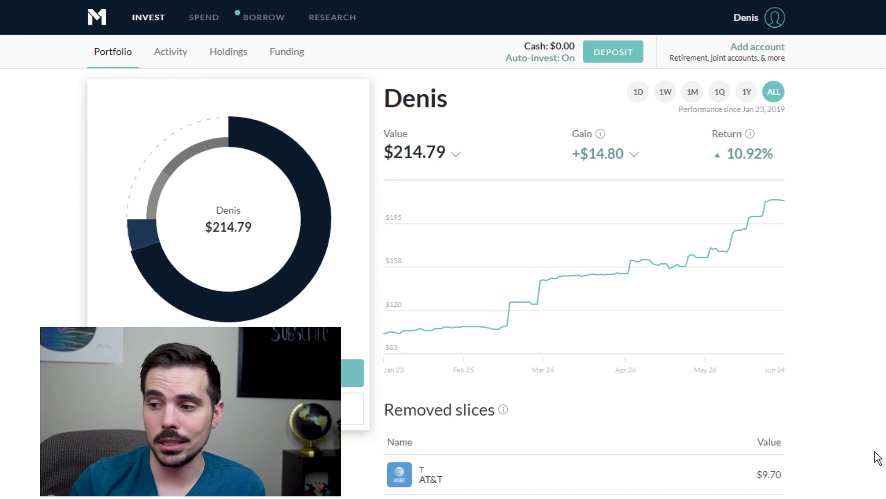
{"action": "scroll", "coordinate": [877, 457], "scroll_direction": "down", "scroll_amount": 8}
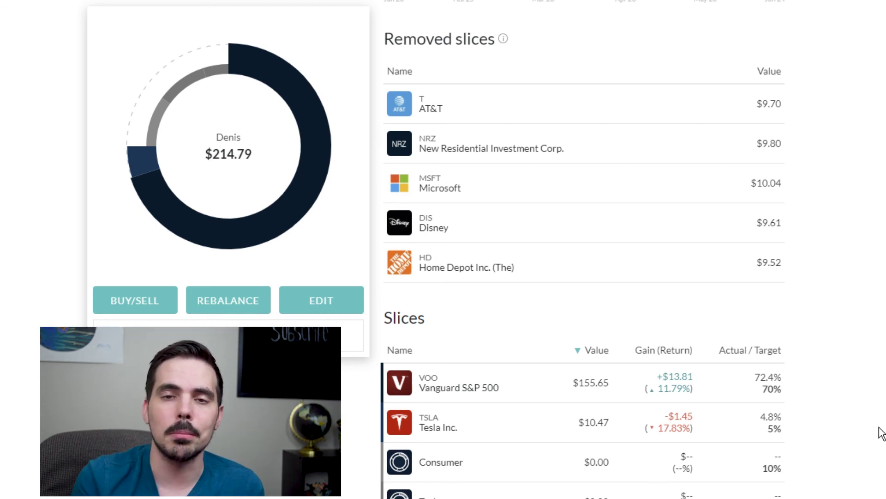
{"action": "scroll", "coordinate": [882, 434], "scroll_direction": "up", "scroll_amount": 8}
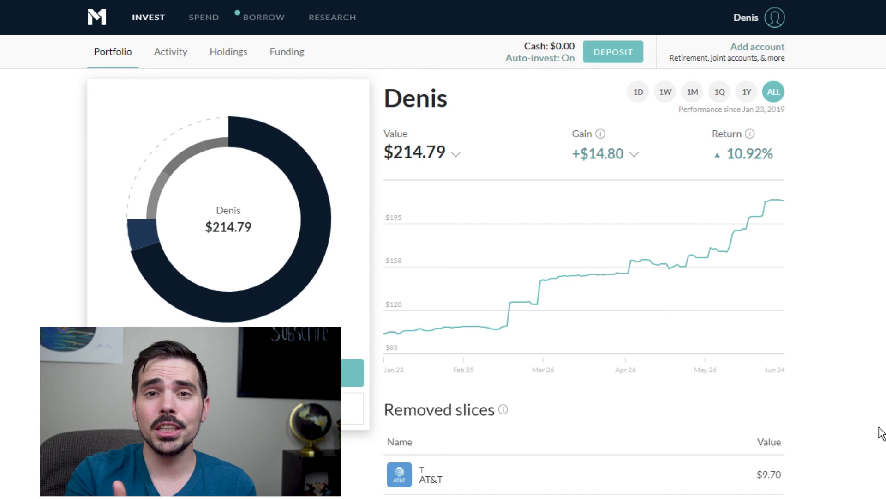